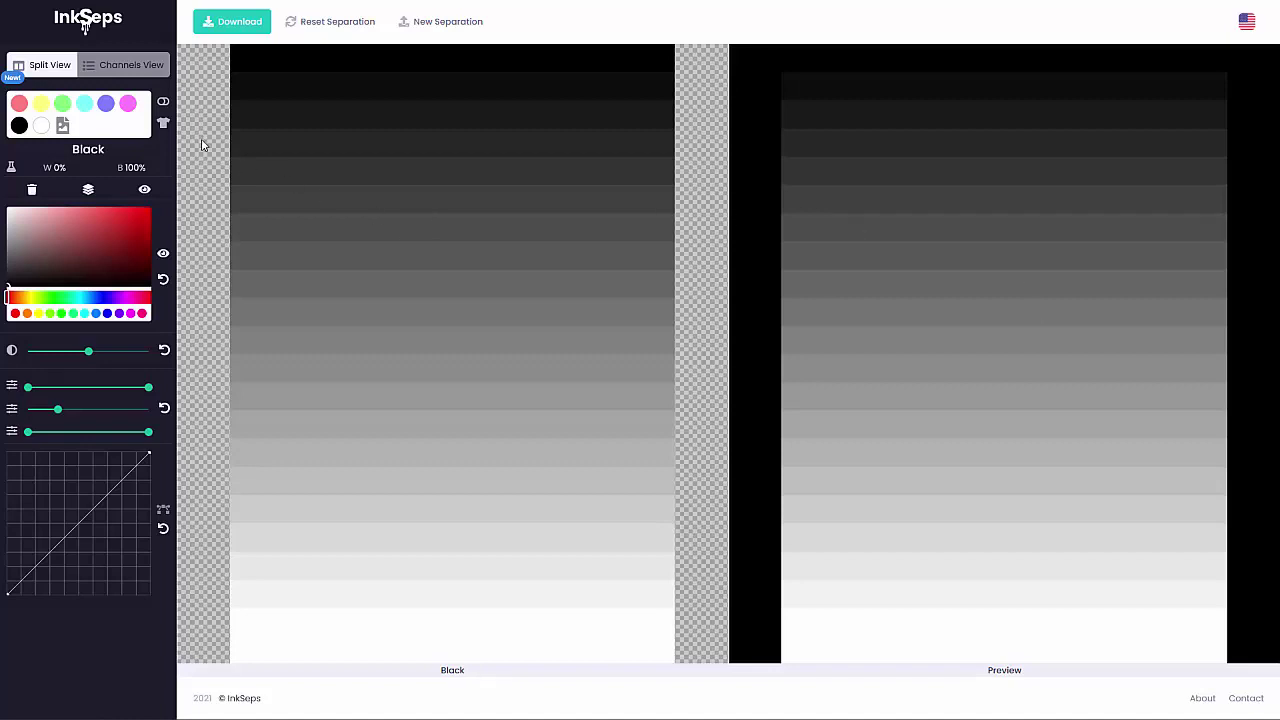
Step: Switch the preview background from black to white (#FFFFFF)
left_click(163, 122)
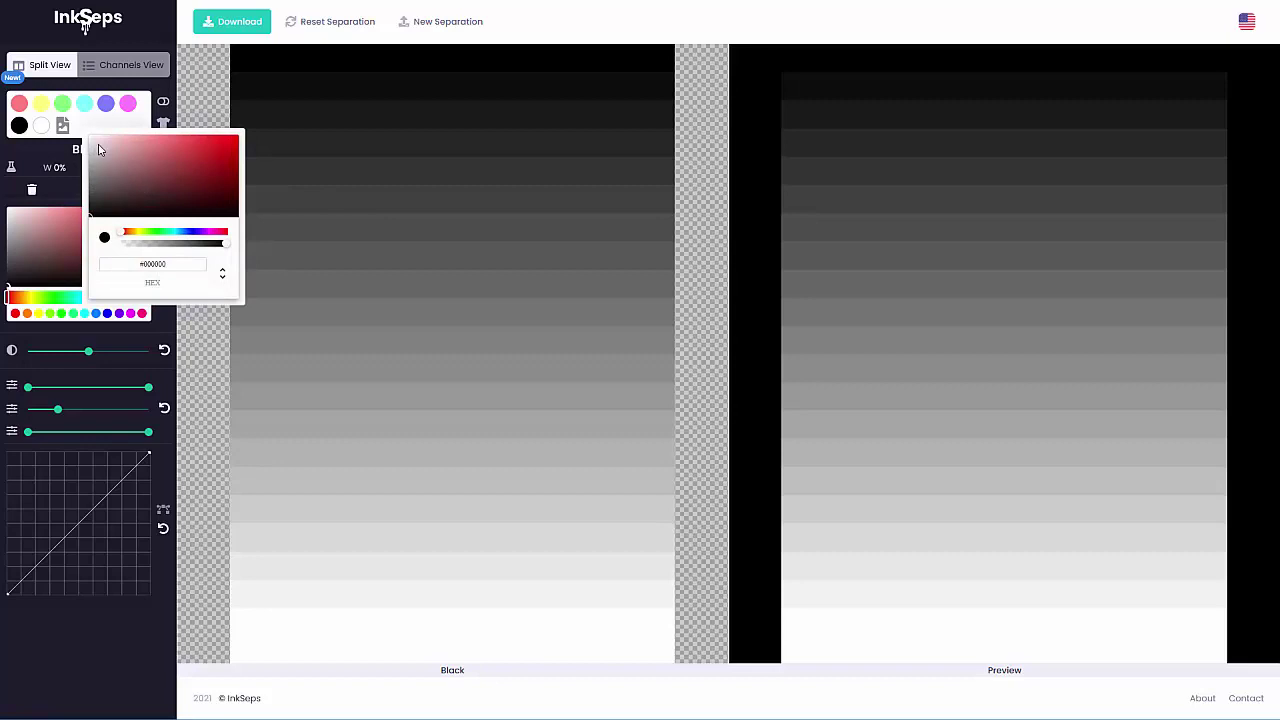
left_click(89, 137)
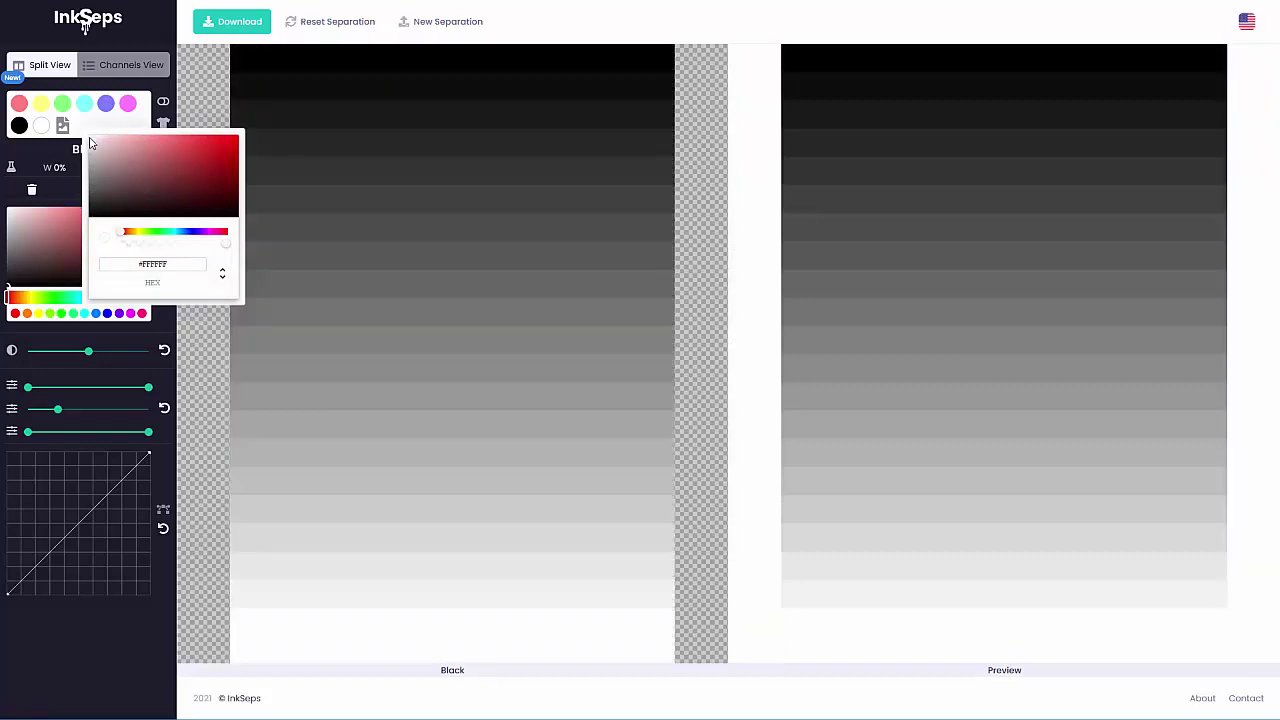
left_click(32, 157)
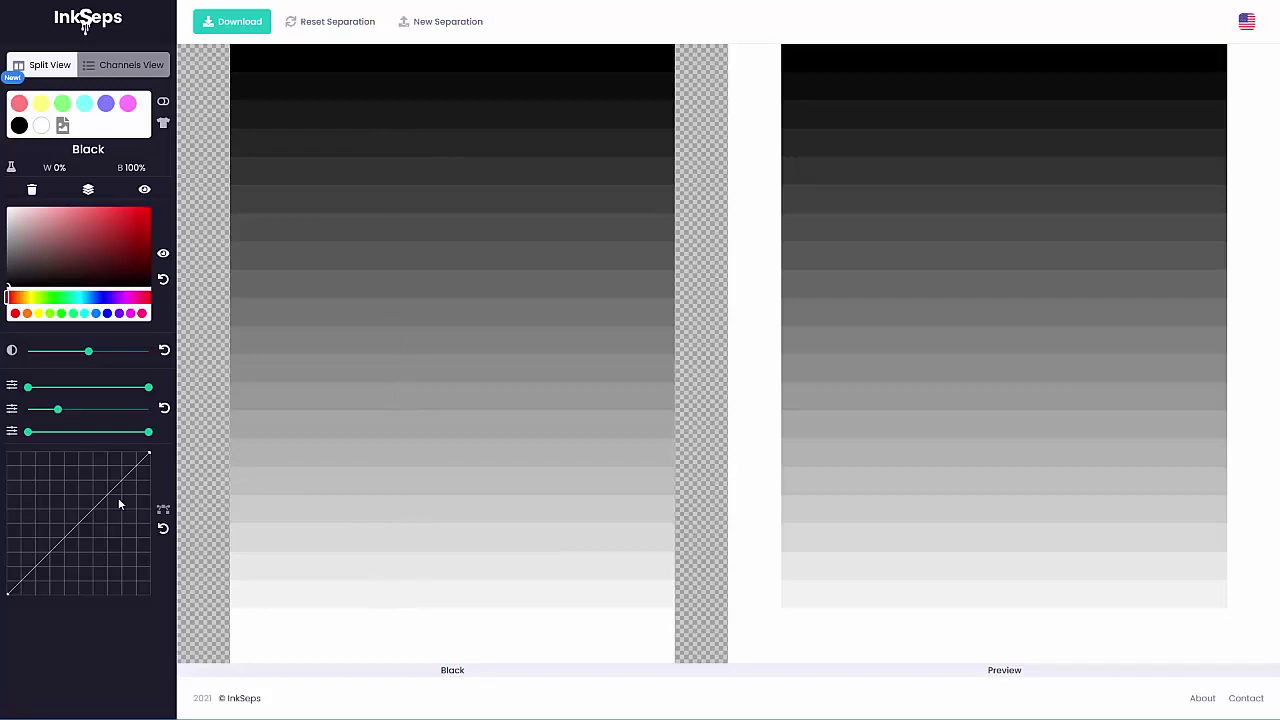
Step: Add three control points to the Black tone curve, test darker bends, then return them to the diagonal
left_click(79, 523)
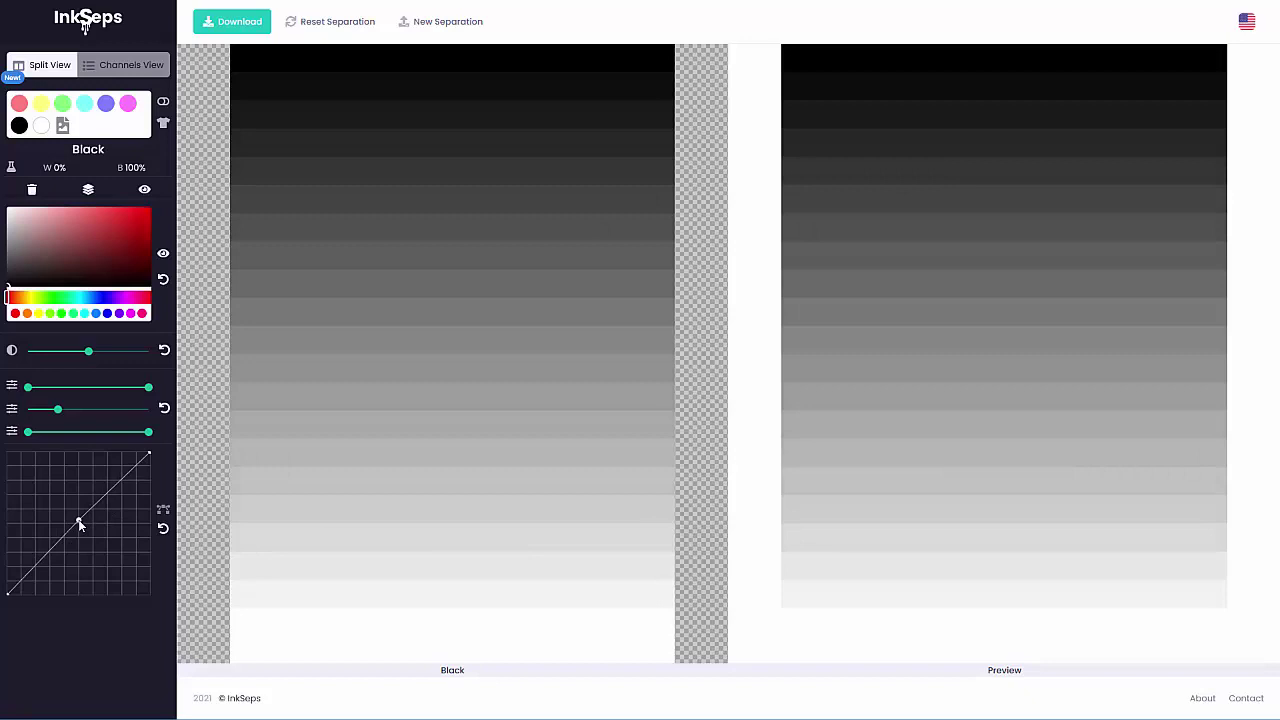
mouse_move(81, 526)
left_mouse_down()
mouse_move(130, 581)
mouse_move(44, 477)
mouse_move(79, 523)
left_mouse_up()
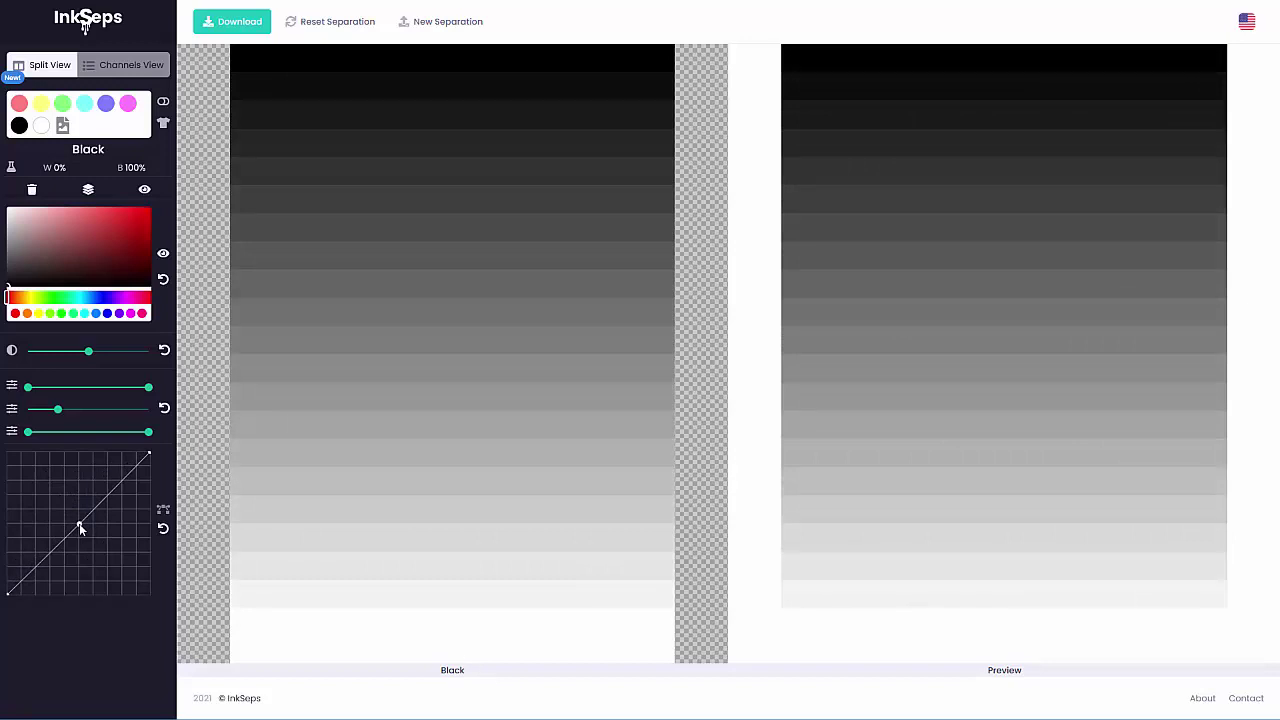
left_click(115, 488)
mouse_move(115, 488)
left_mouse_down()
mouse_move(125, 500)
mouse_move(103, 470)
left_mouse_up()
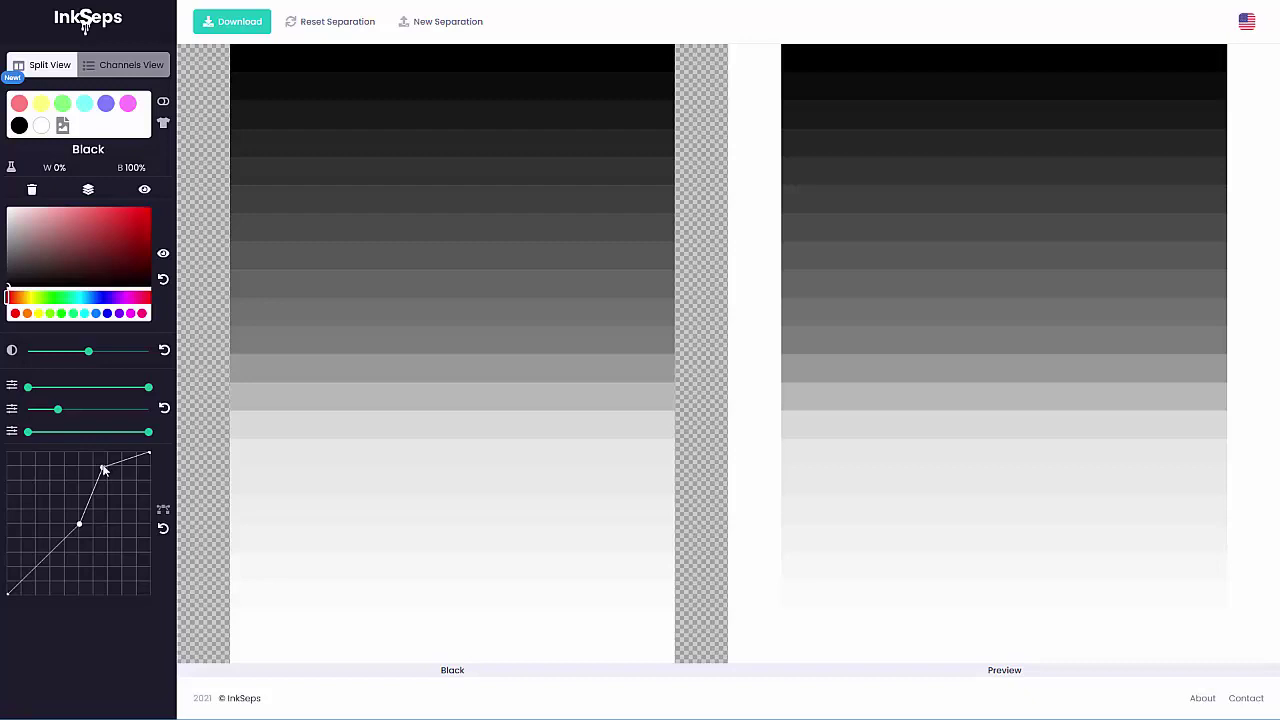
left_click_drag(103, 468, 111, 490)
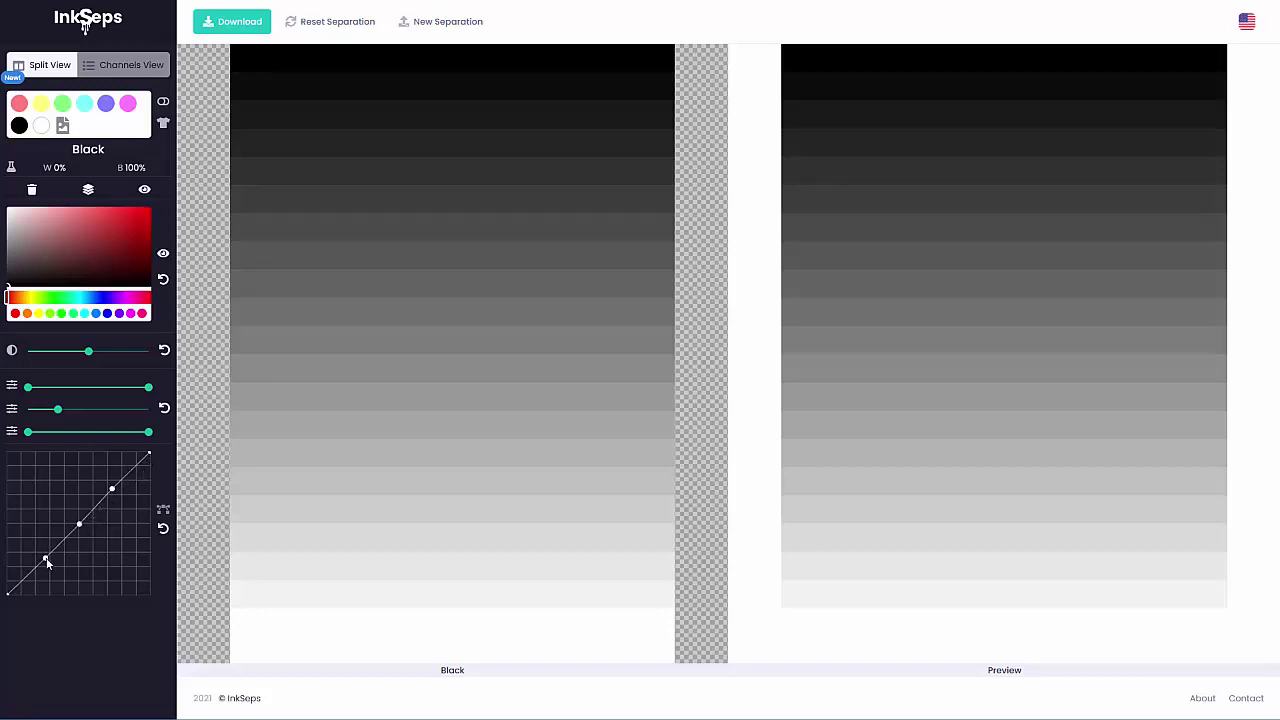
left_click_drag(45, 559, 31, 532)
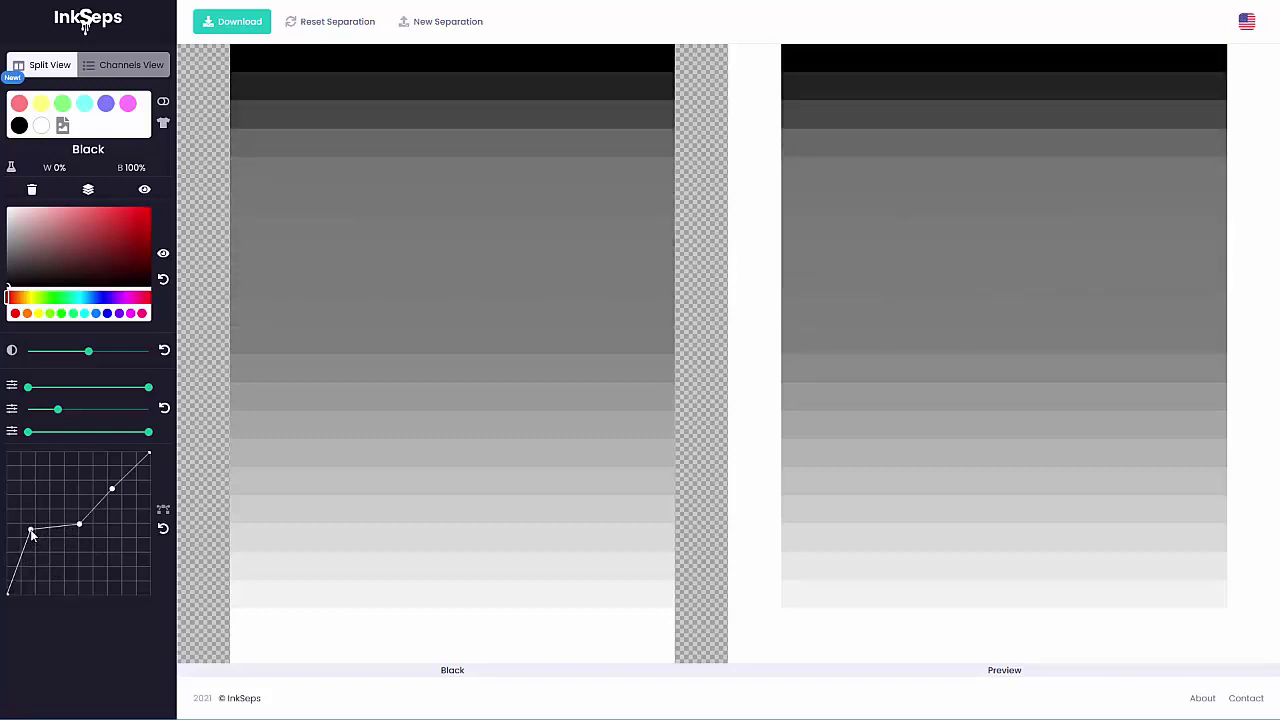
left_click_drag(31, 532, 48, 558)
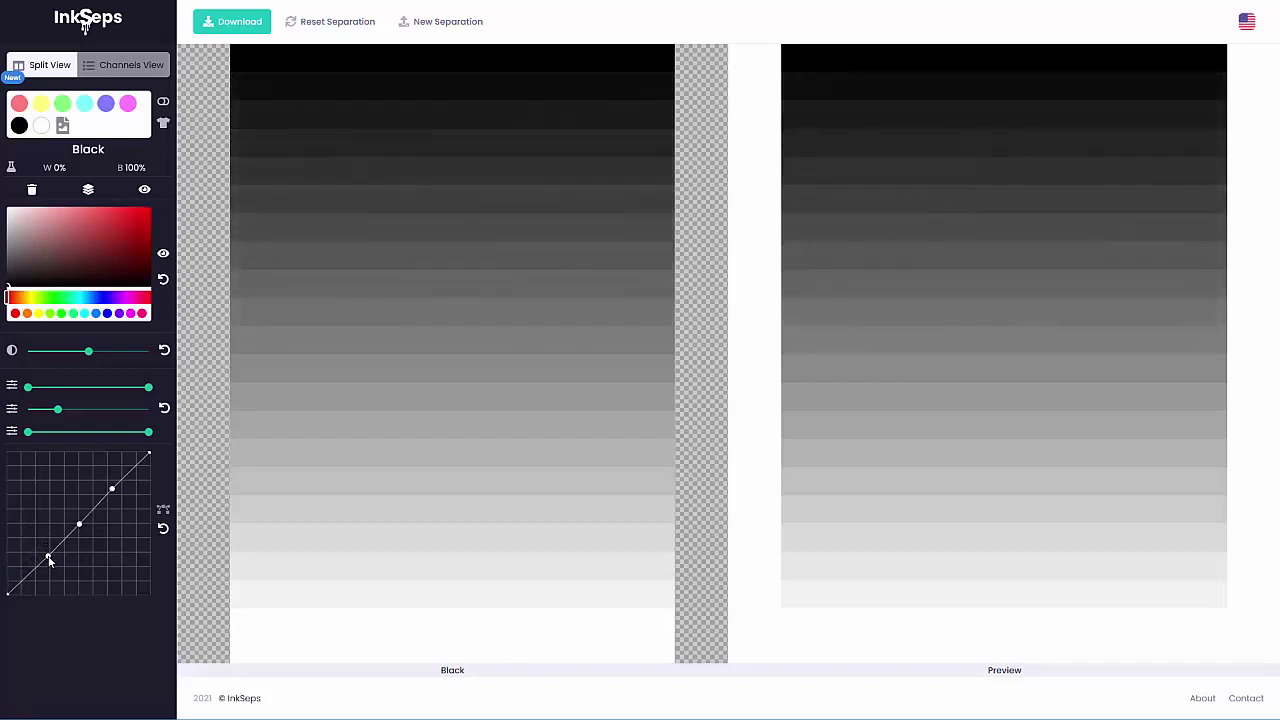
Step: Reset the Black tone curve, trial two bent points, then reset it to a straight diagonal
left_click(163, 531)
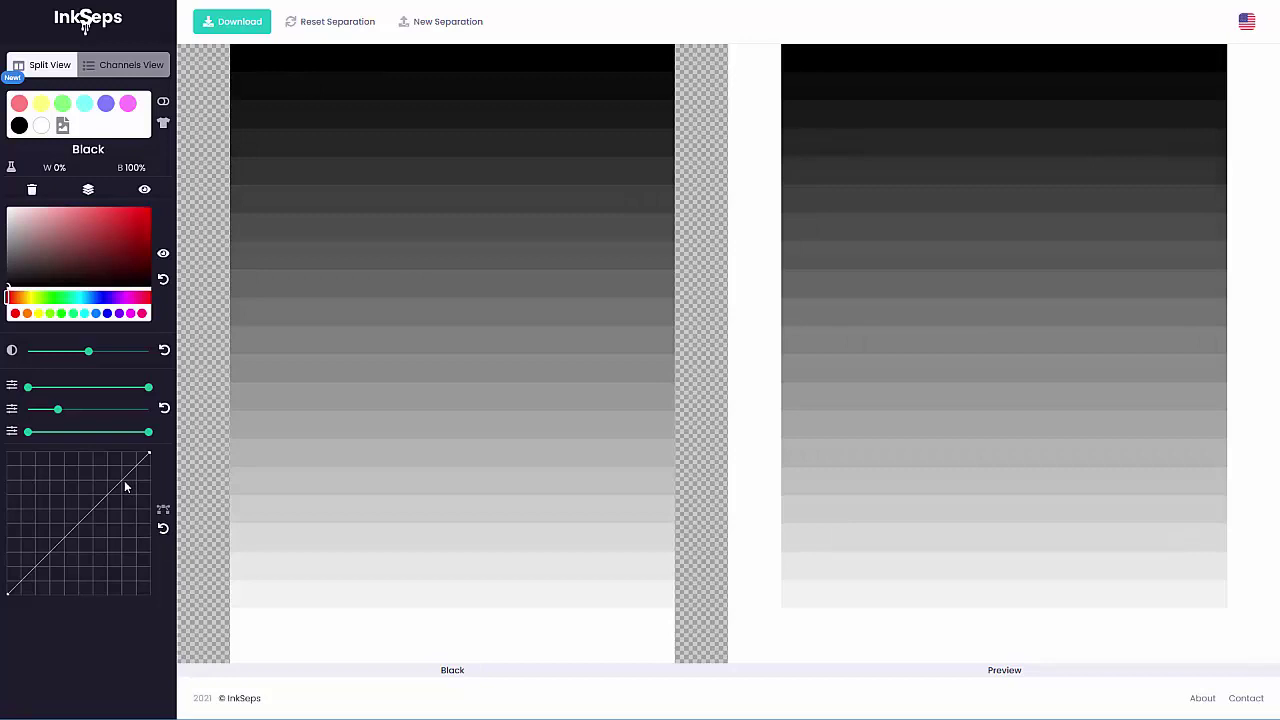
mouse_move(124, 485)
left_mouse_down()
mouse_move(138, 493)
mouse_move(123, 483)
left_mouse_up()
mouse_move(32, 575)
left_mouse_down()
mouse_move(45, 593)
mouse_move(32, 566)
left_mouse_up()
left_click(162, 528)
Step: Raise the Black channel's contrast so the darkest gradient bands merge toward solid black
mouse_move(88, 355)
left_click_drag(88, 355, 150, 392)
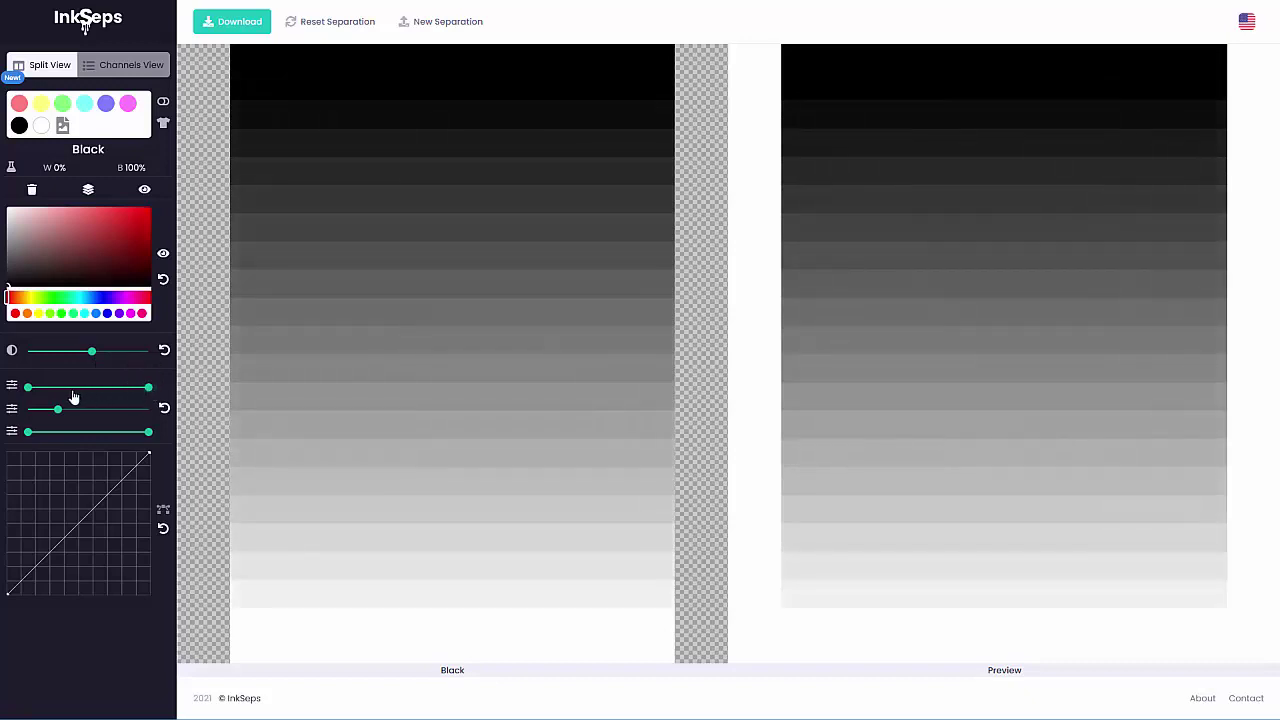
mouse_move(30, 392)
left_click_drag(30, 392, 64, 412)
mouse_move(60, 418)
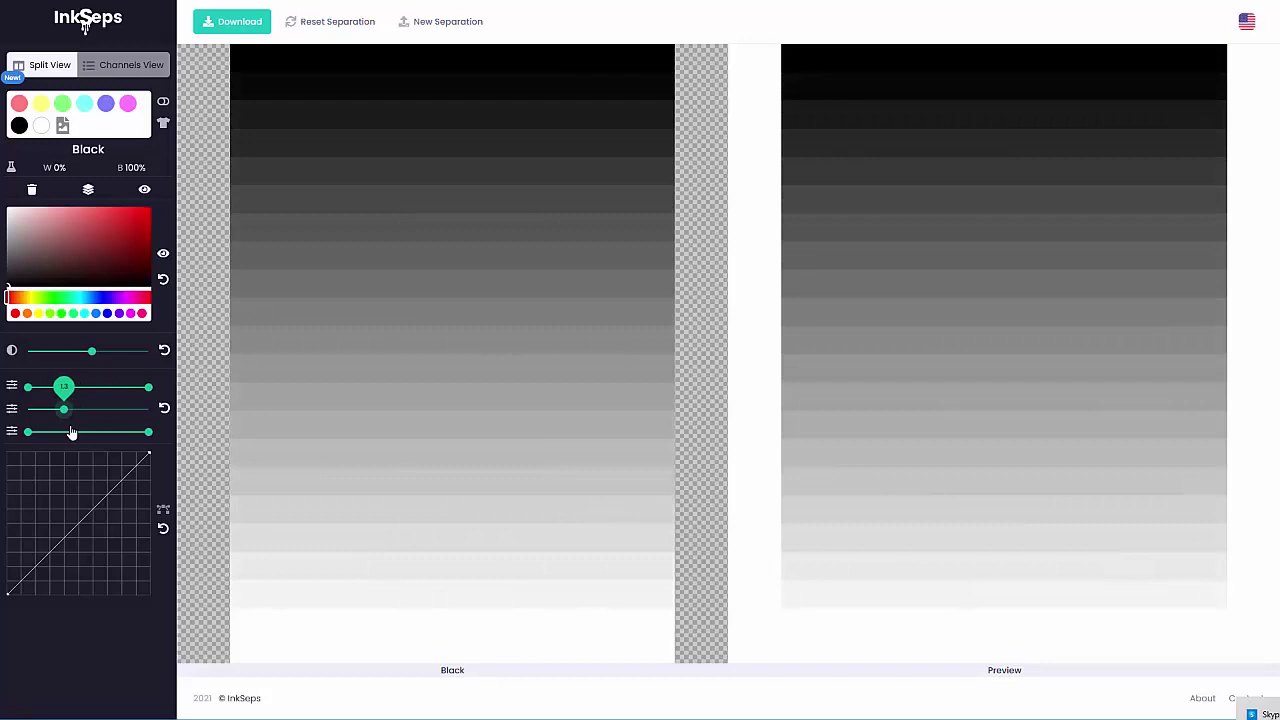
left_click(149, 436)
mouse_move(149, 437)
left_mouse_down()
mouse_move(75, 437)
mouse_move(133, 431)
left_mouse_up()
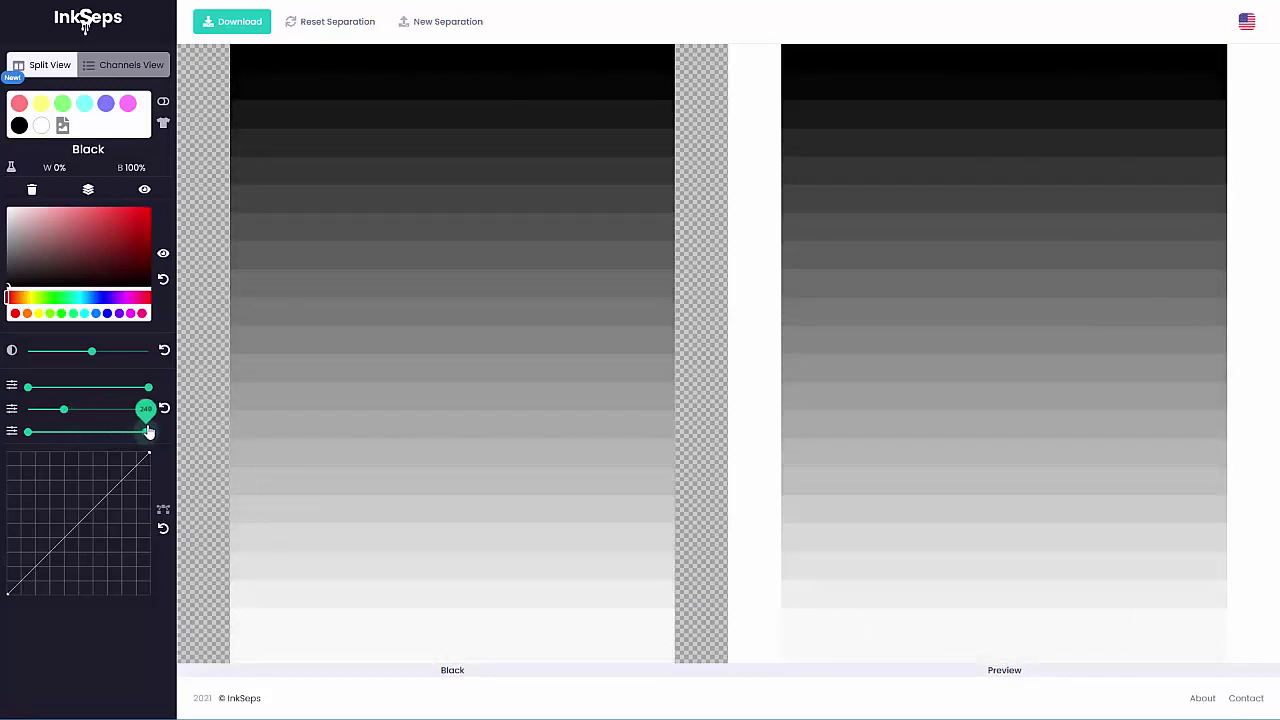
left_click_drag(148, 431, 153, 432)
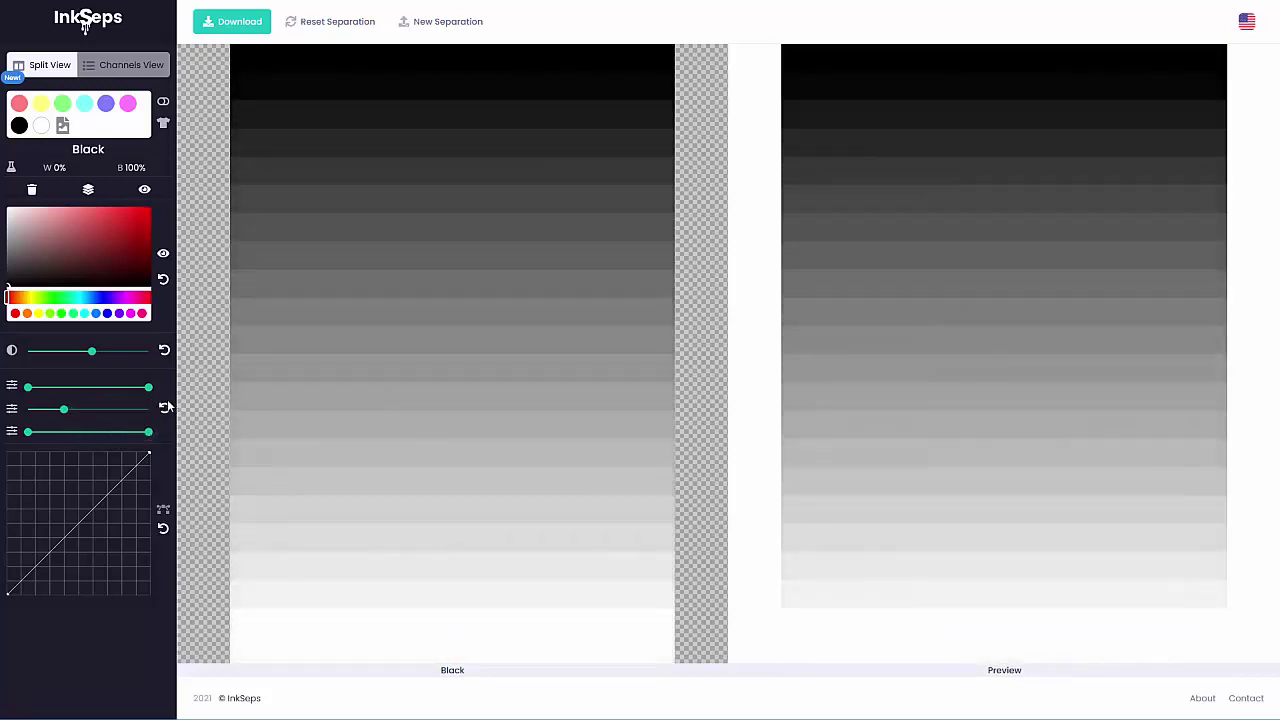
left_click(164, 409)
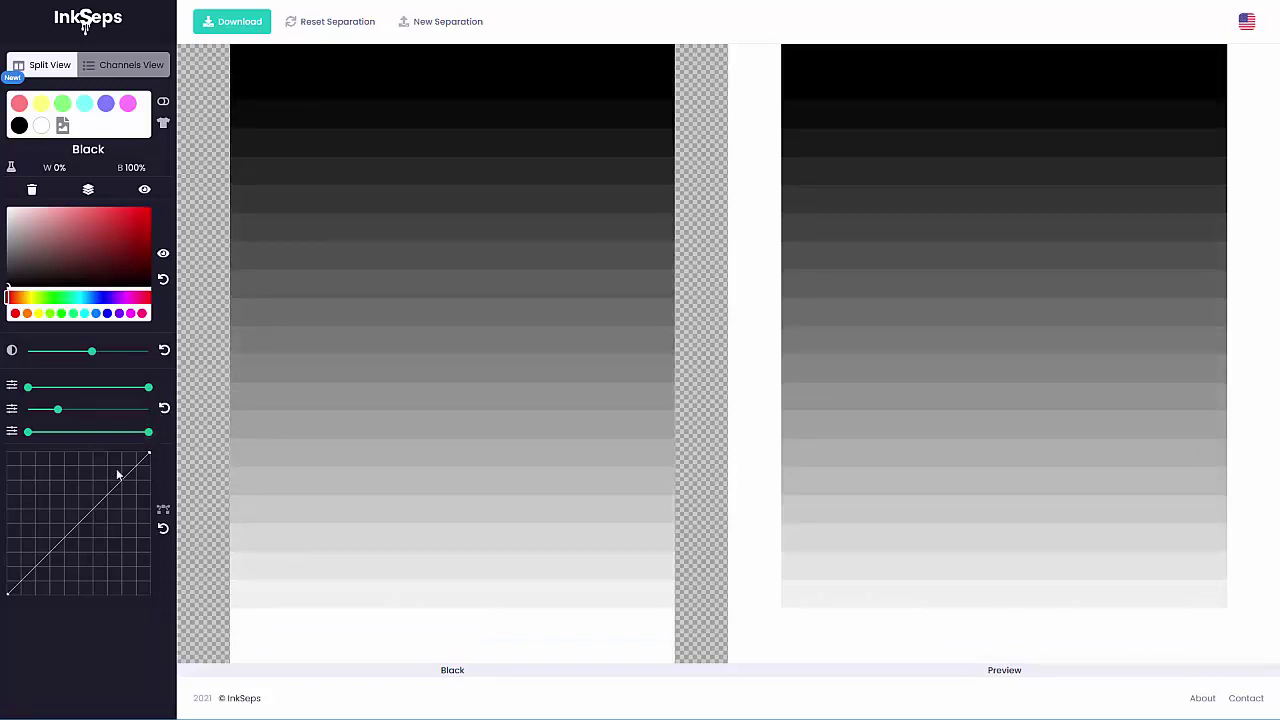
Step: Compare by toggling the Original layer and Black channel visibility, leaving Black shown
mouse_move(91, 358)
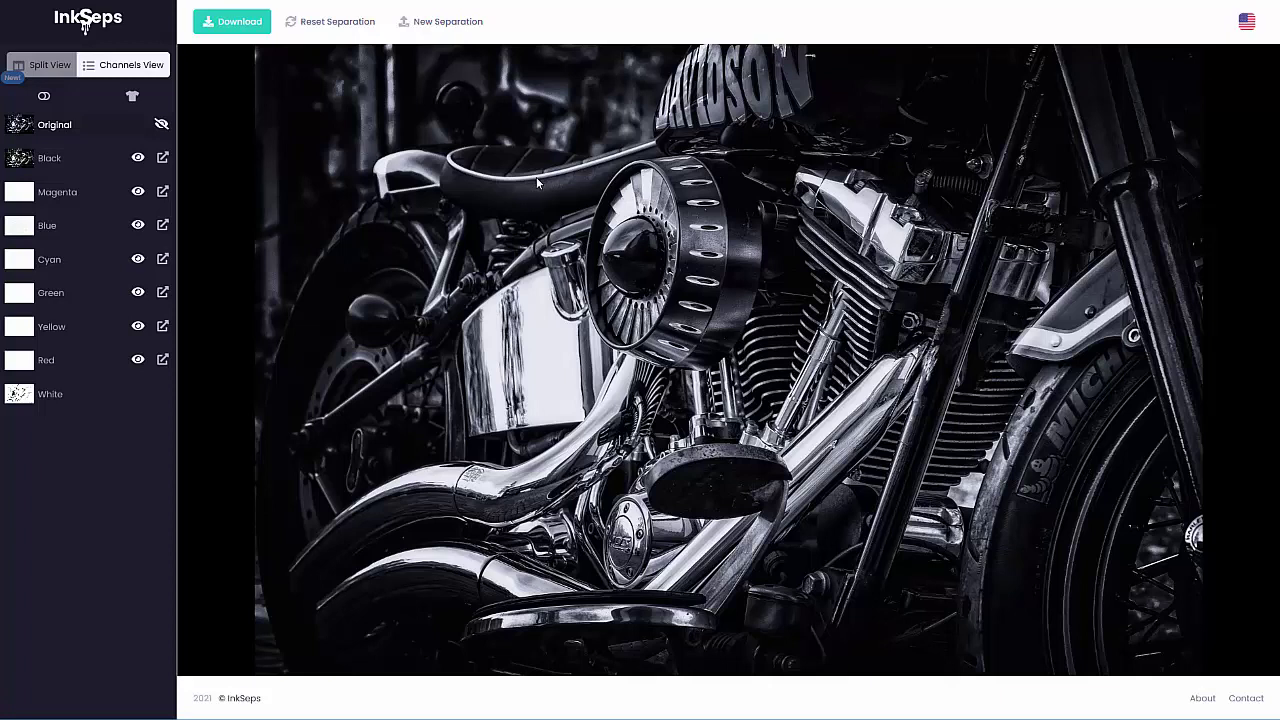
left_click(162, 125)
left_click(162, 125)
left_click(138, 159)
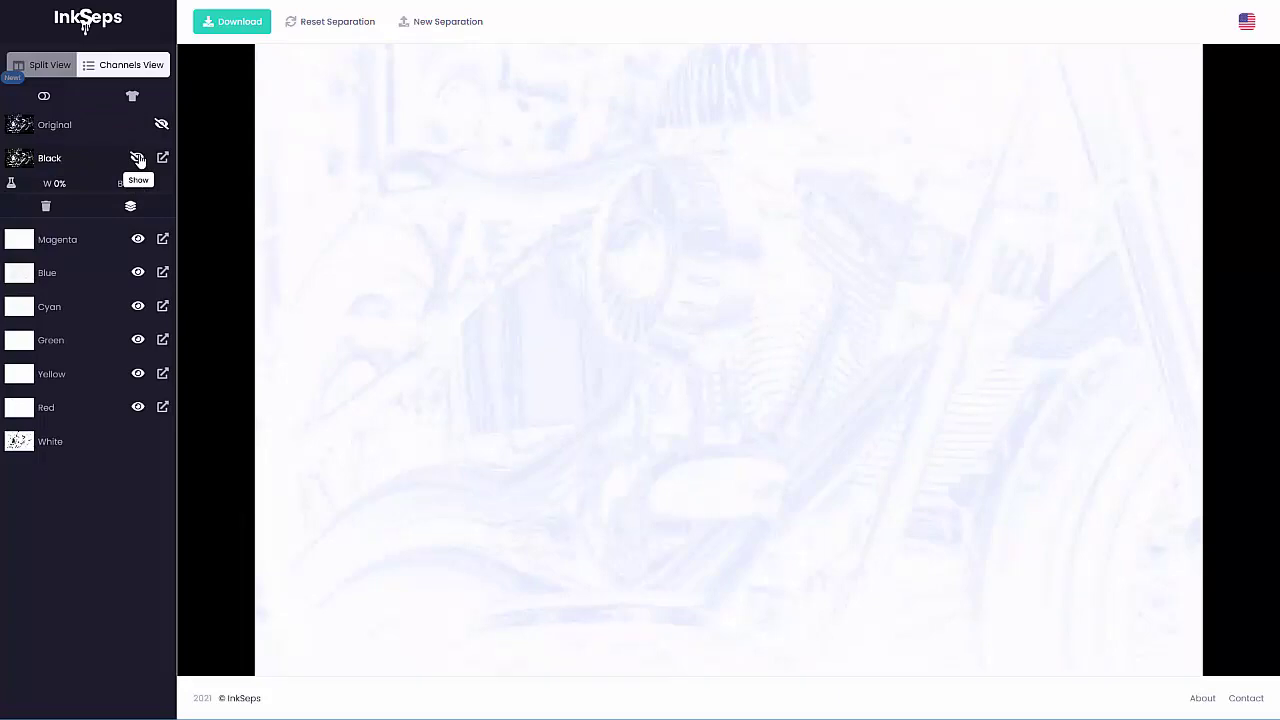
left_click(138, 159)
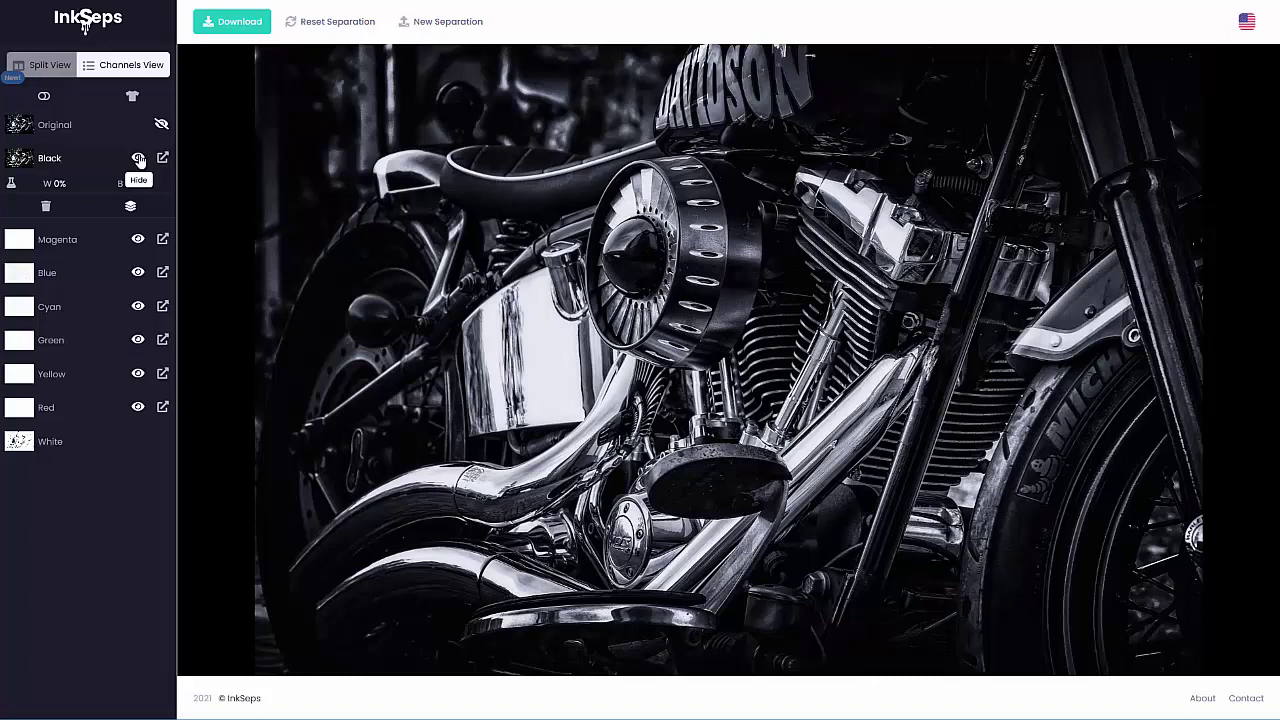
Step: In side-by-side view, delete the Red, Yellow and Green channels, then select Cyan
left_click(50, 66)
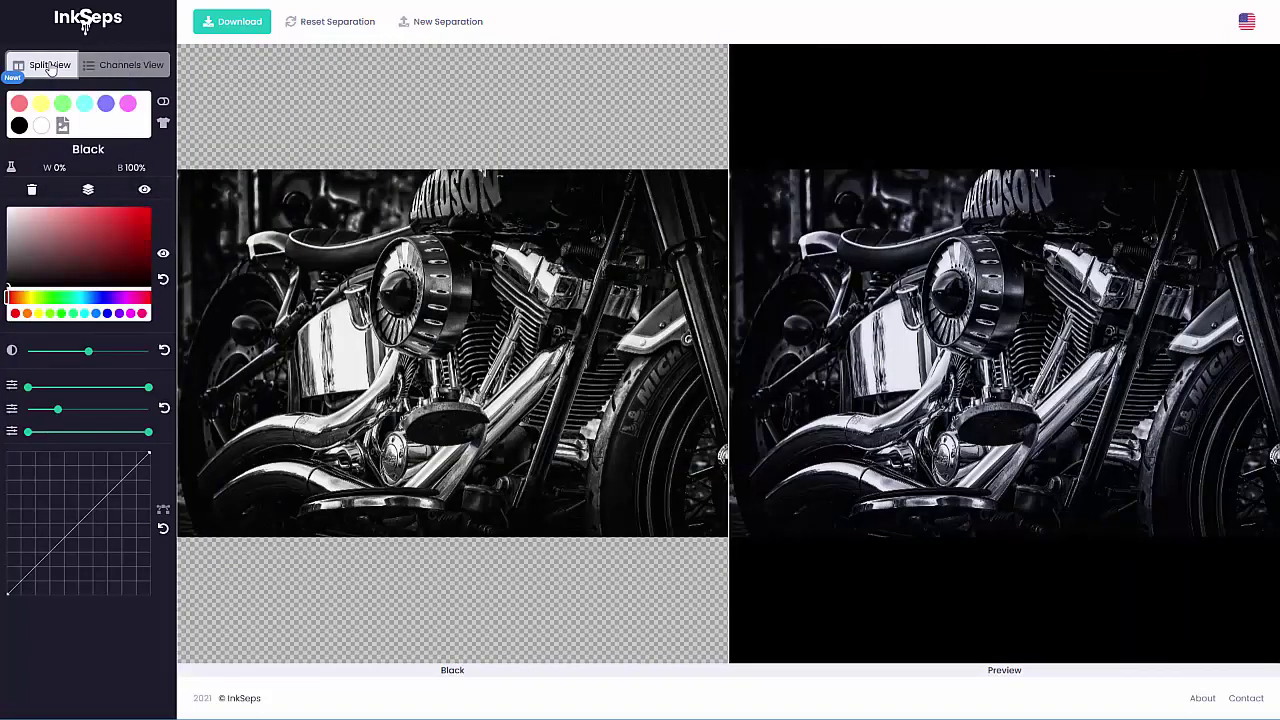
left_click(19, 104)
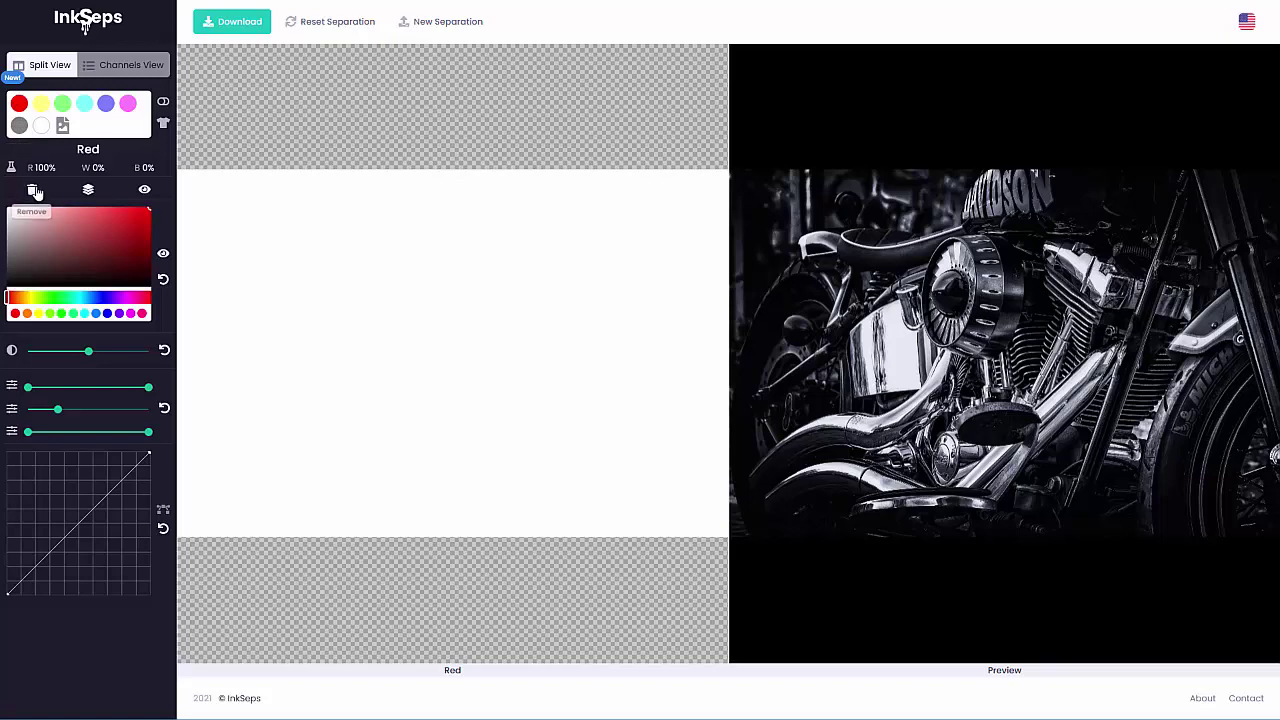
left_click(35, 191)
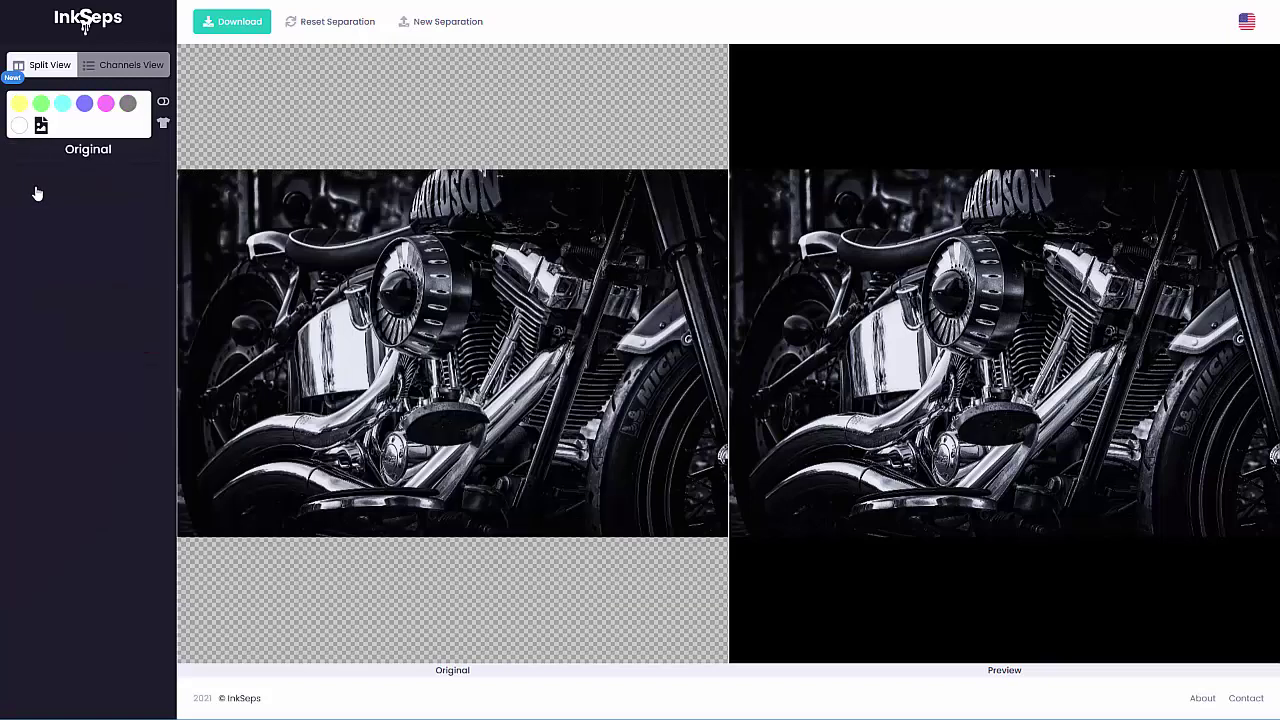
left_click(17, 110)
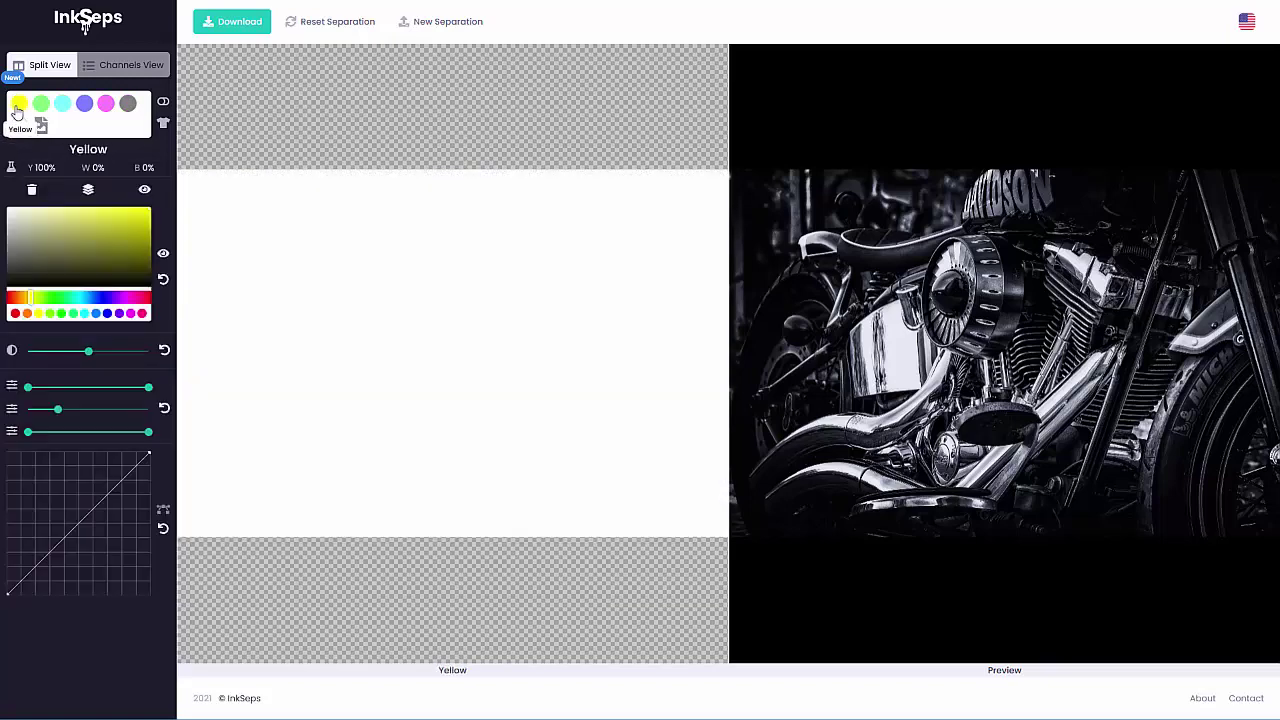
left_click(31, 191)
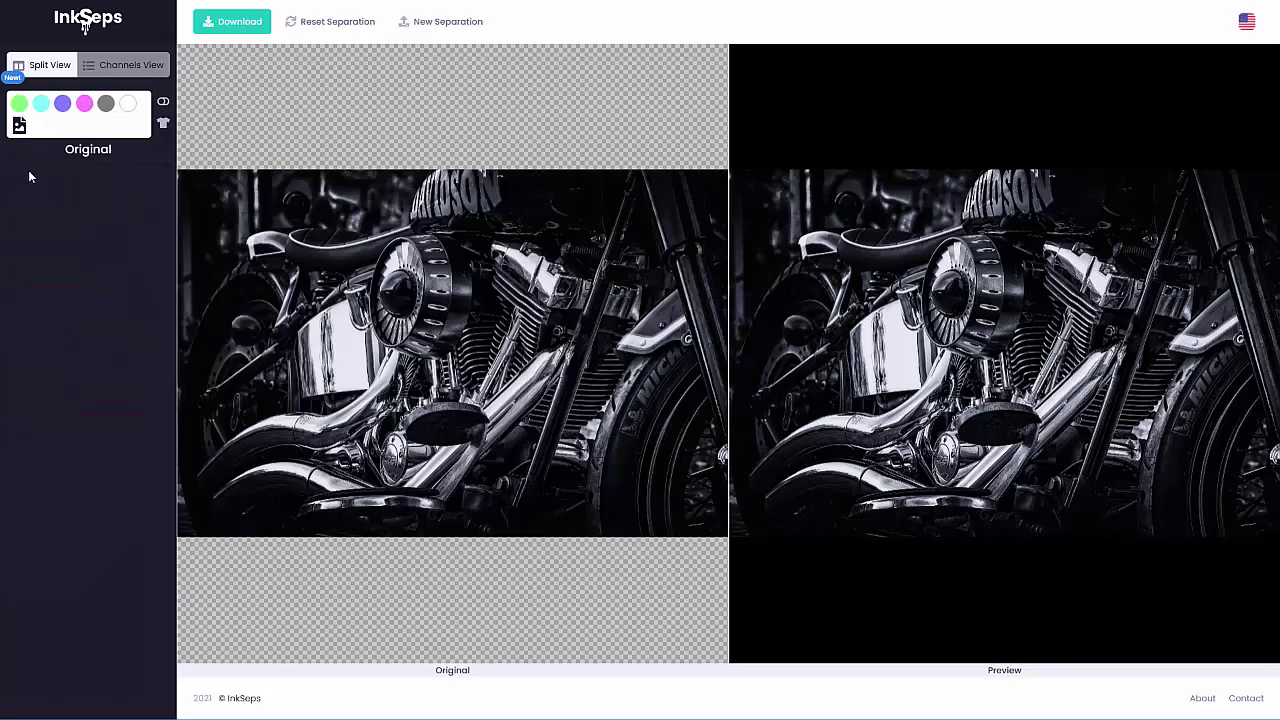
left_click(19, 105)
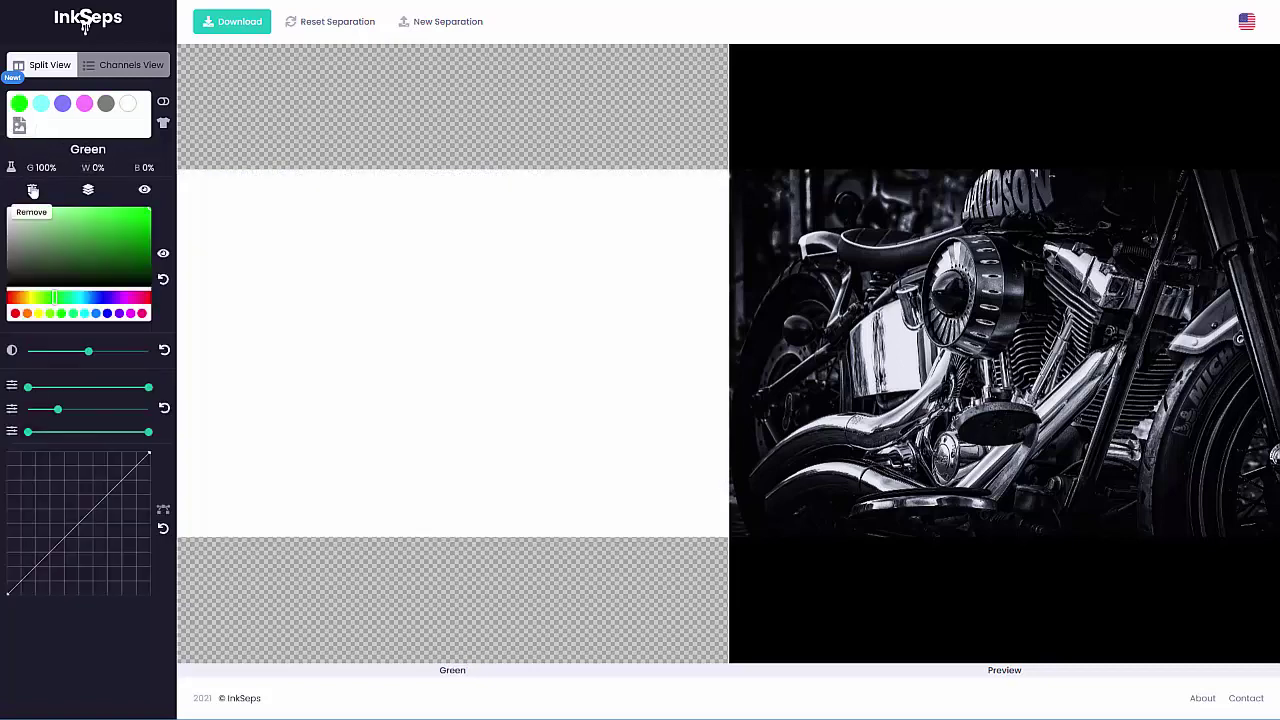
left_click(31, 191)
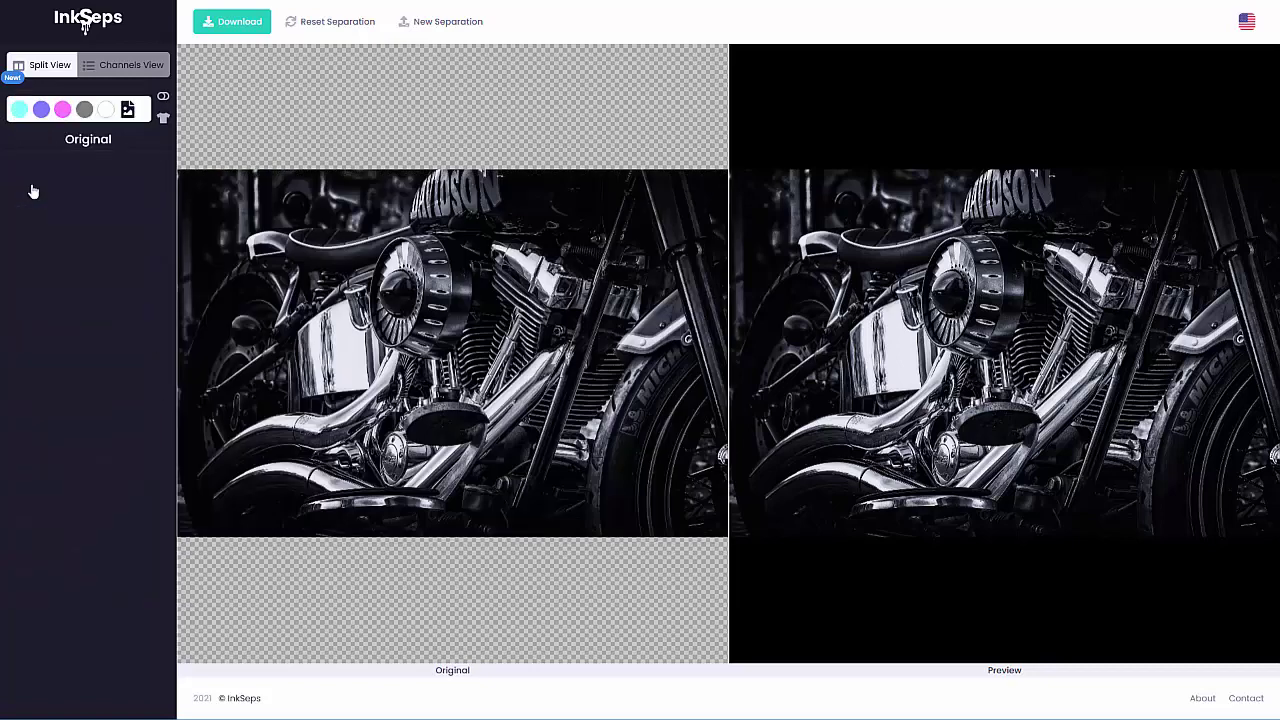
left_click(18, 112)
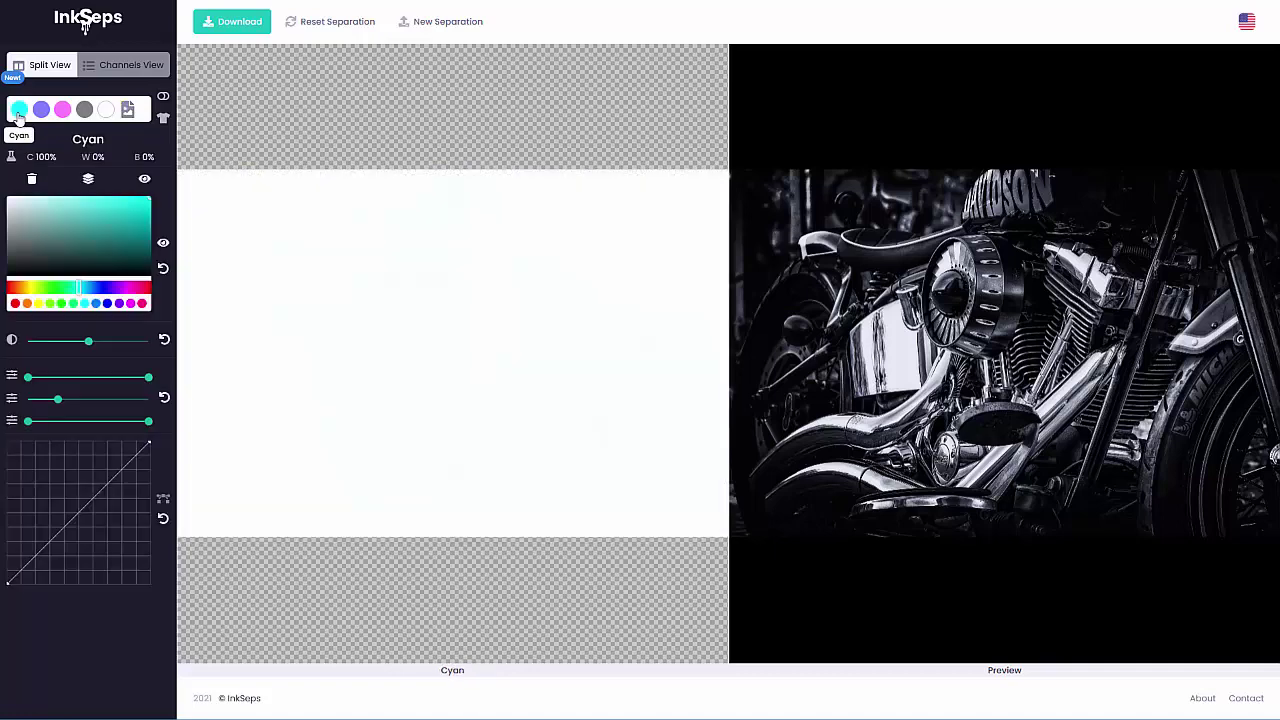
Step: Hide Cyan, trial a bend on its curve and reset it straight, then switch to Blue
left_click(162, 245)
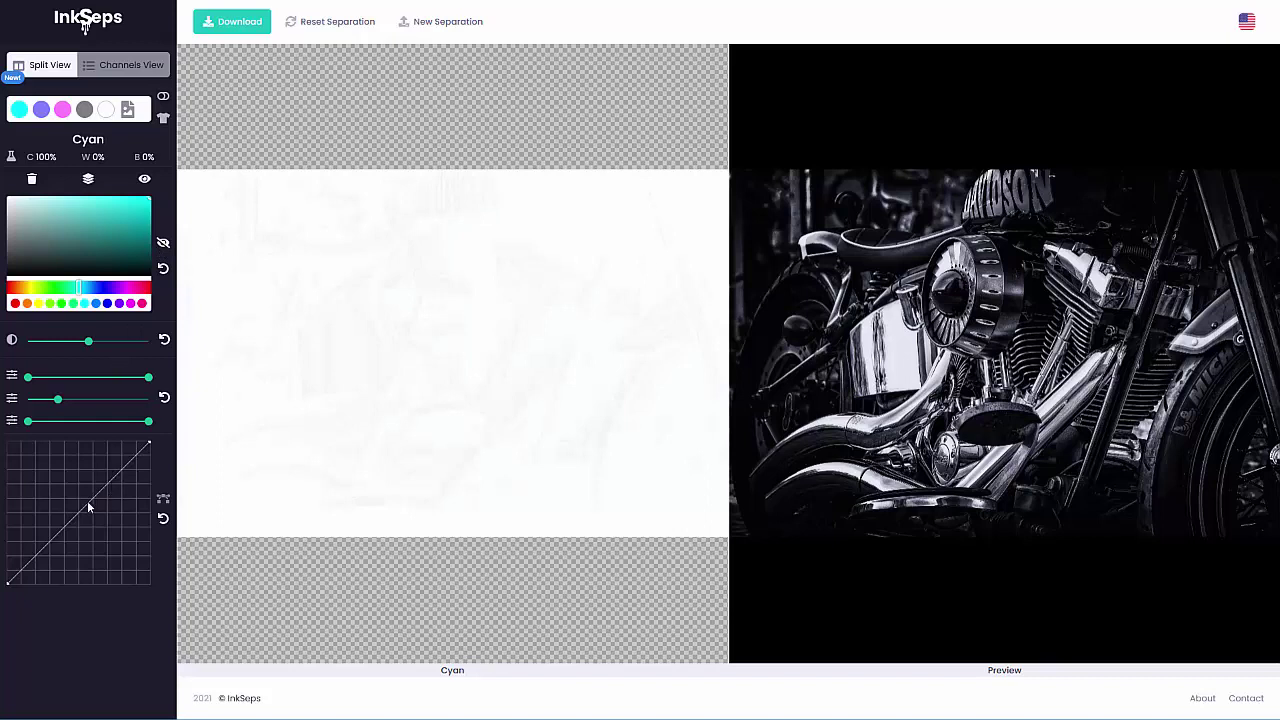
left_click_drag(87, 501, 121, 547)
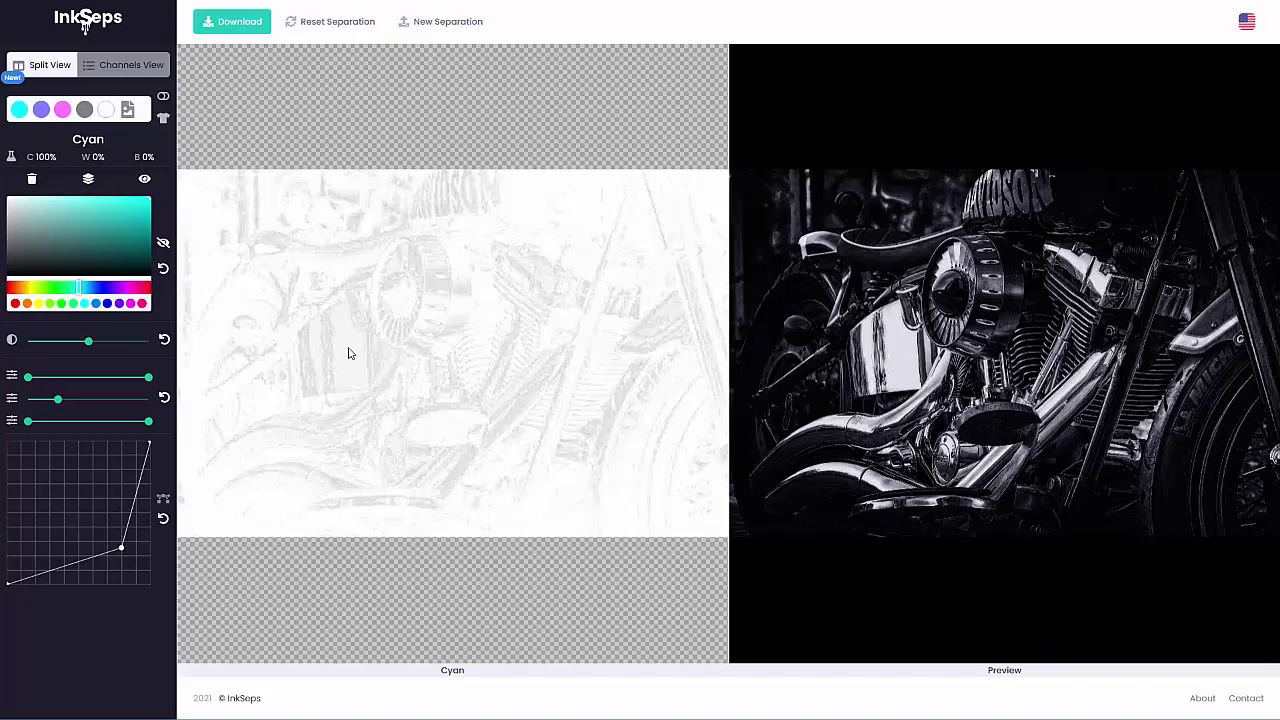
left_click(163, 521)
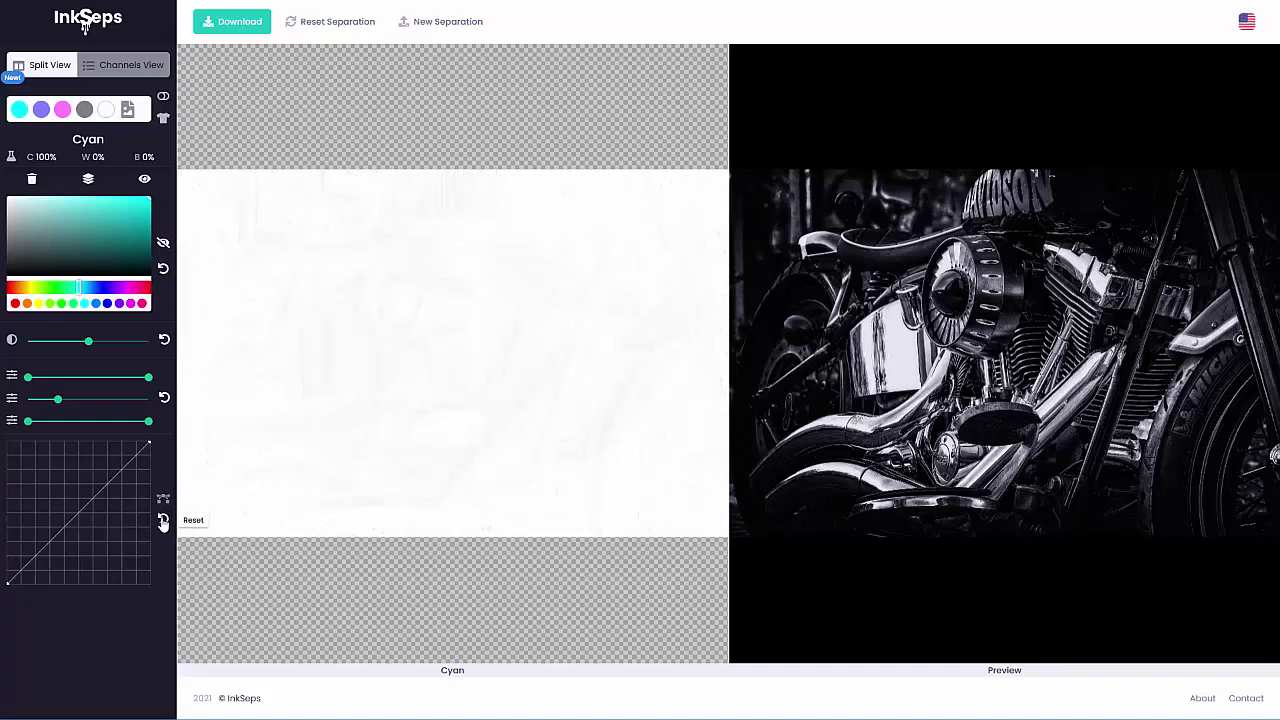
left_click(39, 112)
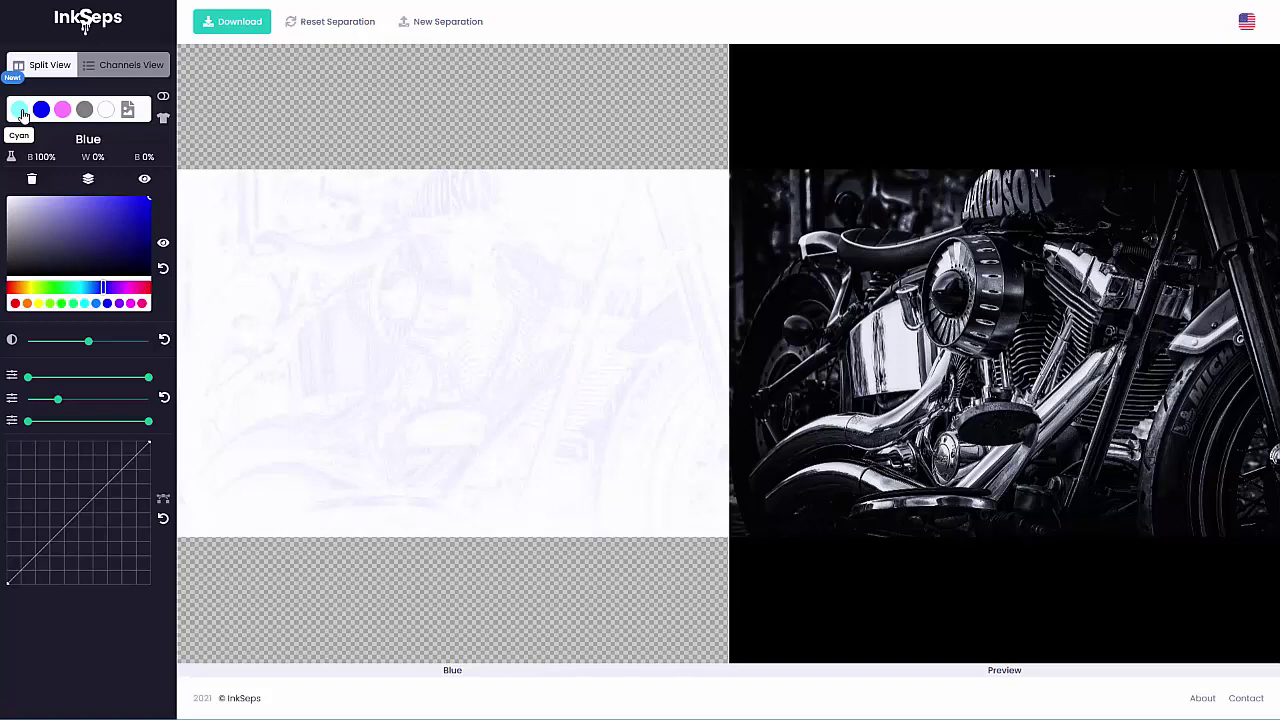
Step: Recolour the Cyan channel to Blue ink and delete the Magenta channel
left_click(21, 112)
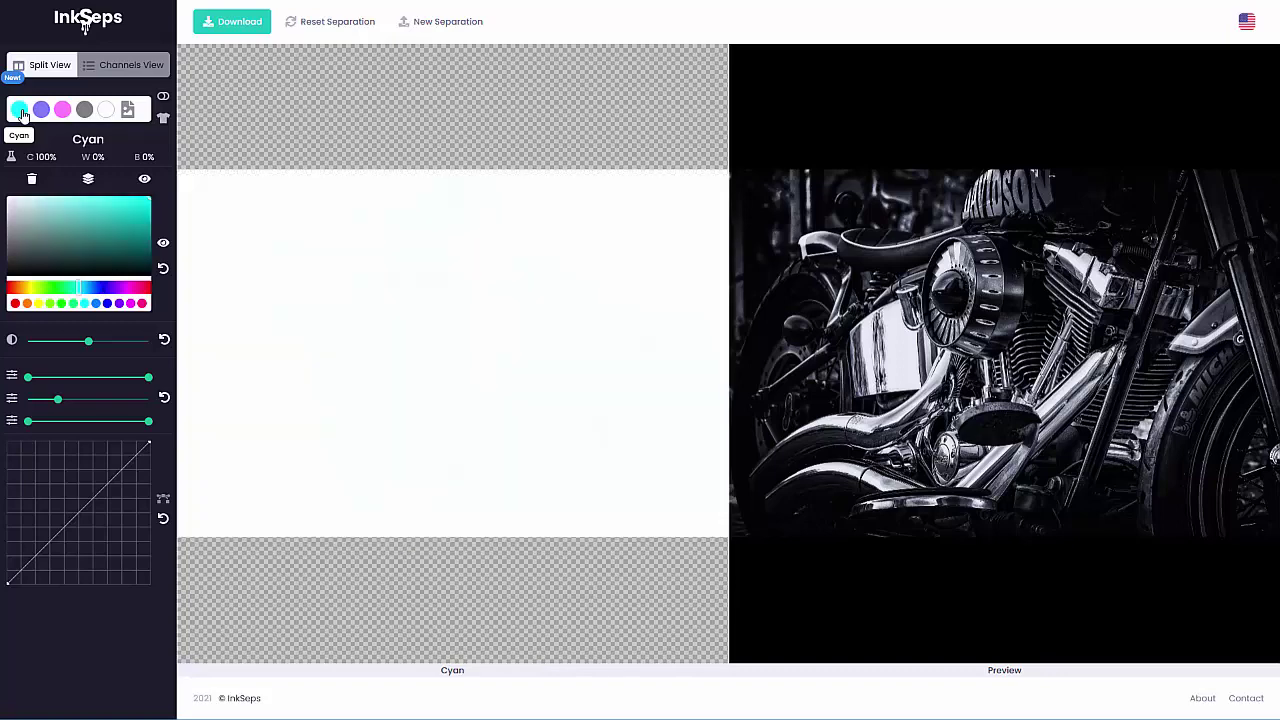
left_click(88, 180)
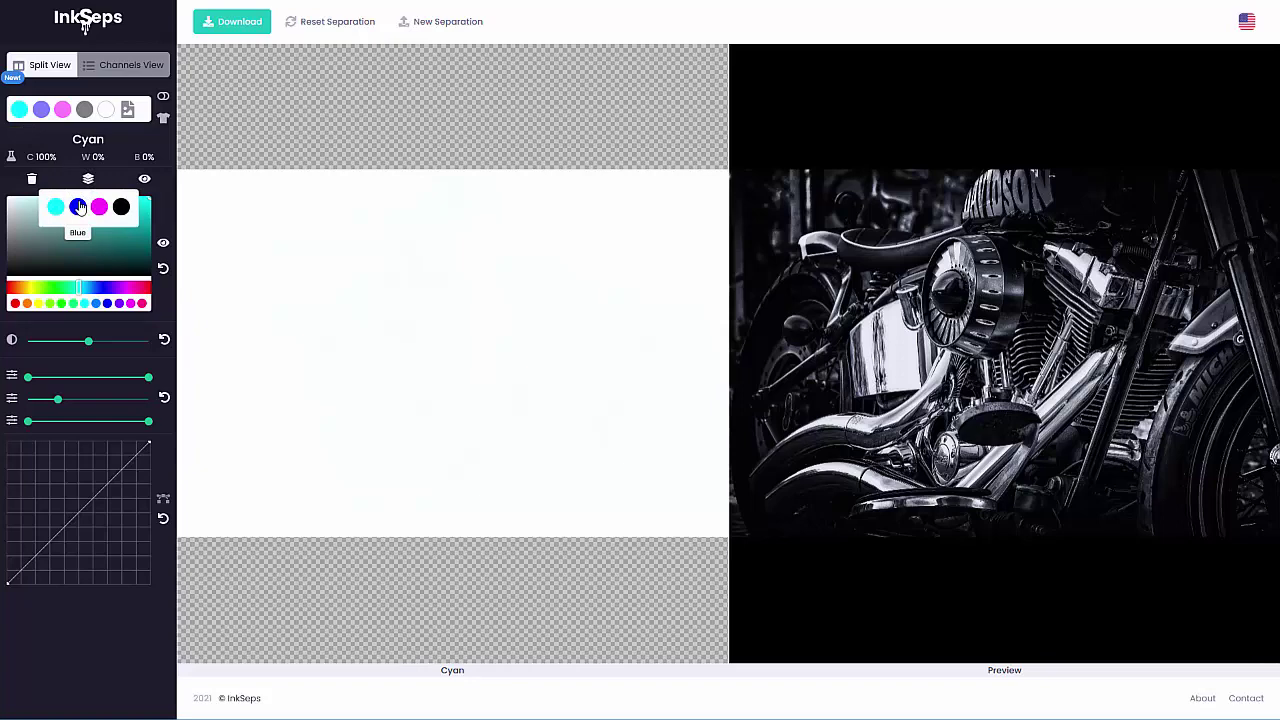
left_click(78, 207)
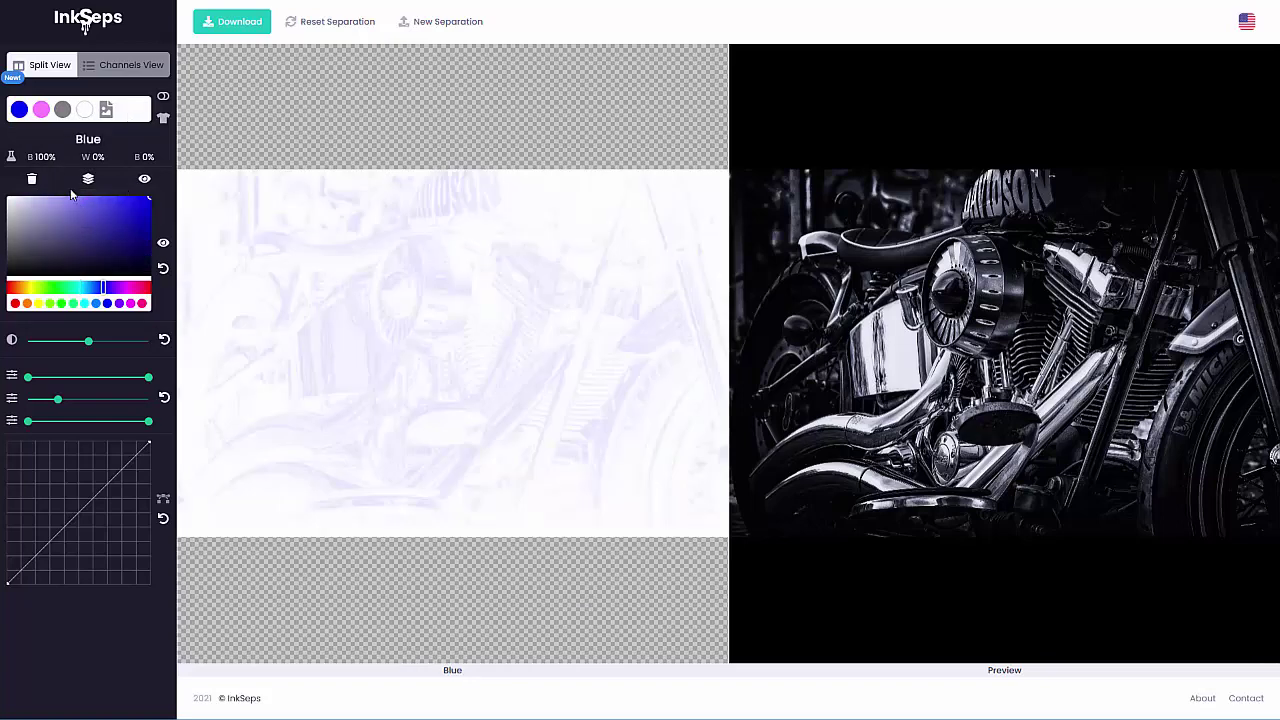
left_click(41, 110)
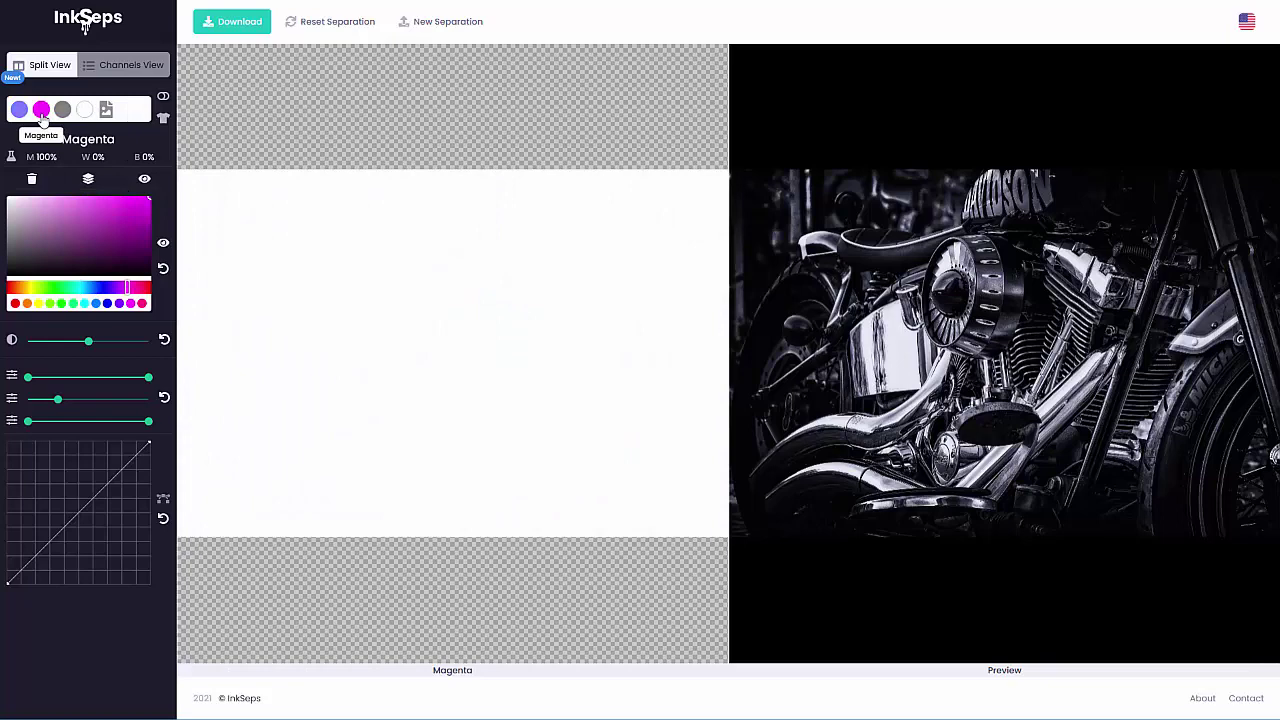
left_click(32, 179)
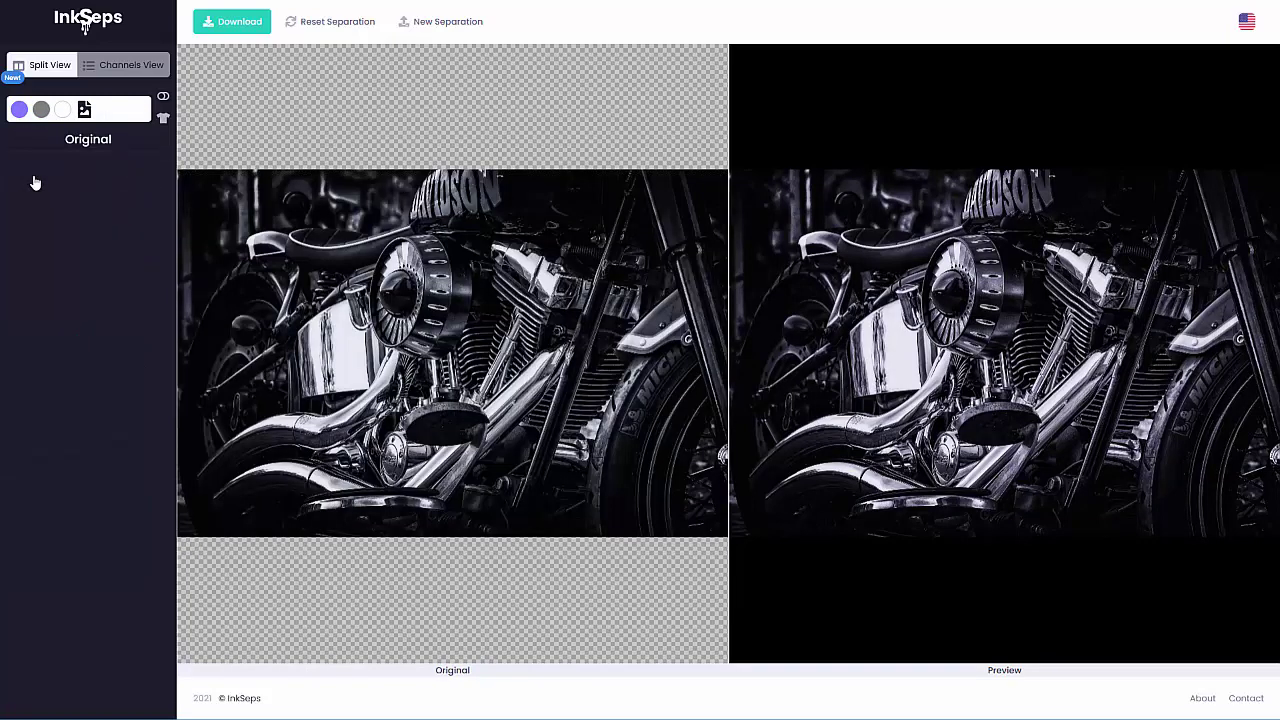
Step: Steepen the Blue channel's curve and shift its ink to a custom gold of R 25% Y 75%
left_click(20, 110)
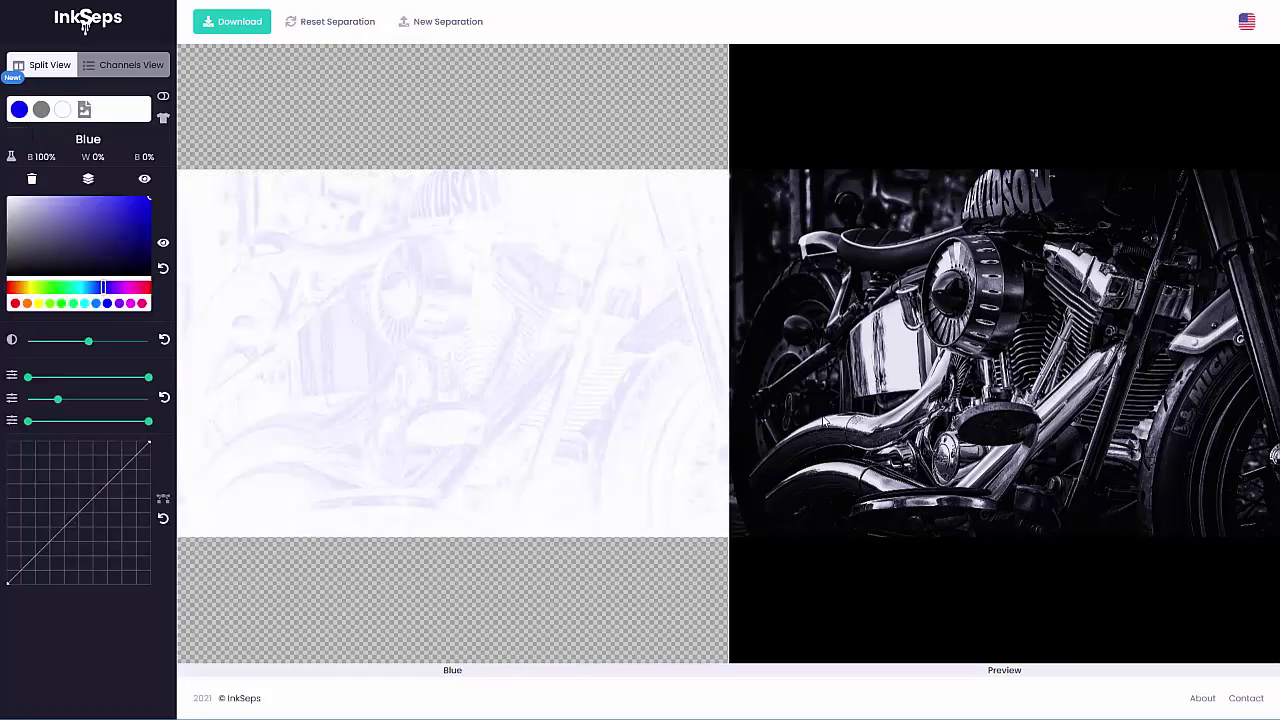
left_click(83, 510)
left_click_drag(84, 512, 116, 536)
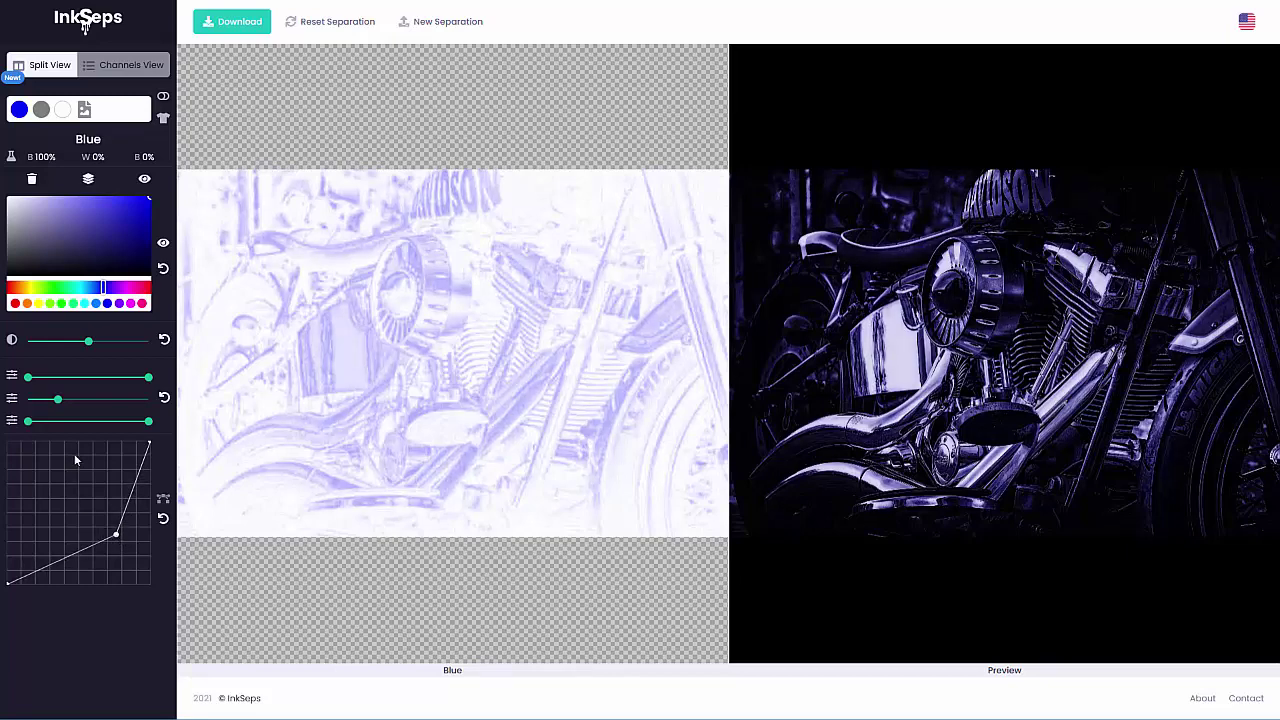
left_click(103, 287)
left_click_drag(103, 287, 25, 290)
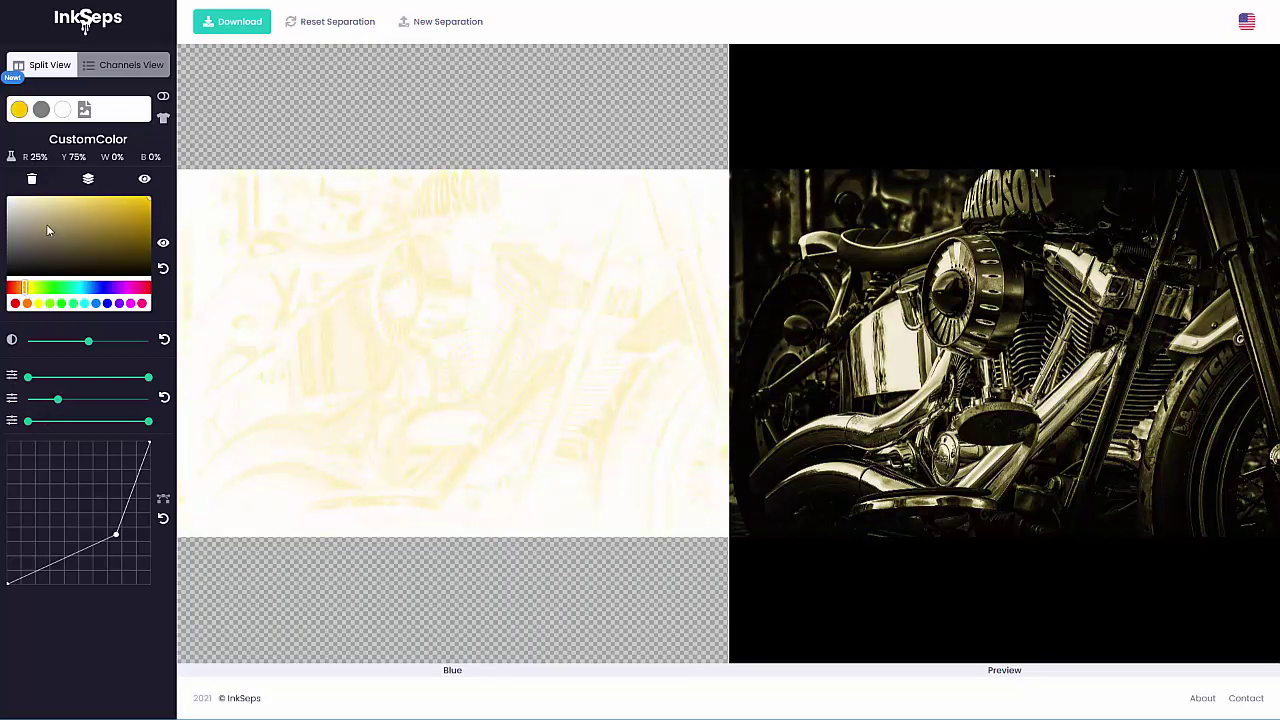
Step: Try blue and orange for the Black channel, then settle on dark brownish grey R 2% Y 2% W 25% B 71%
left_click(41, 110)
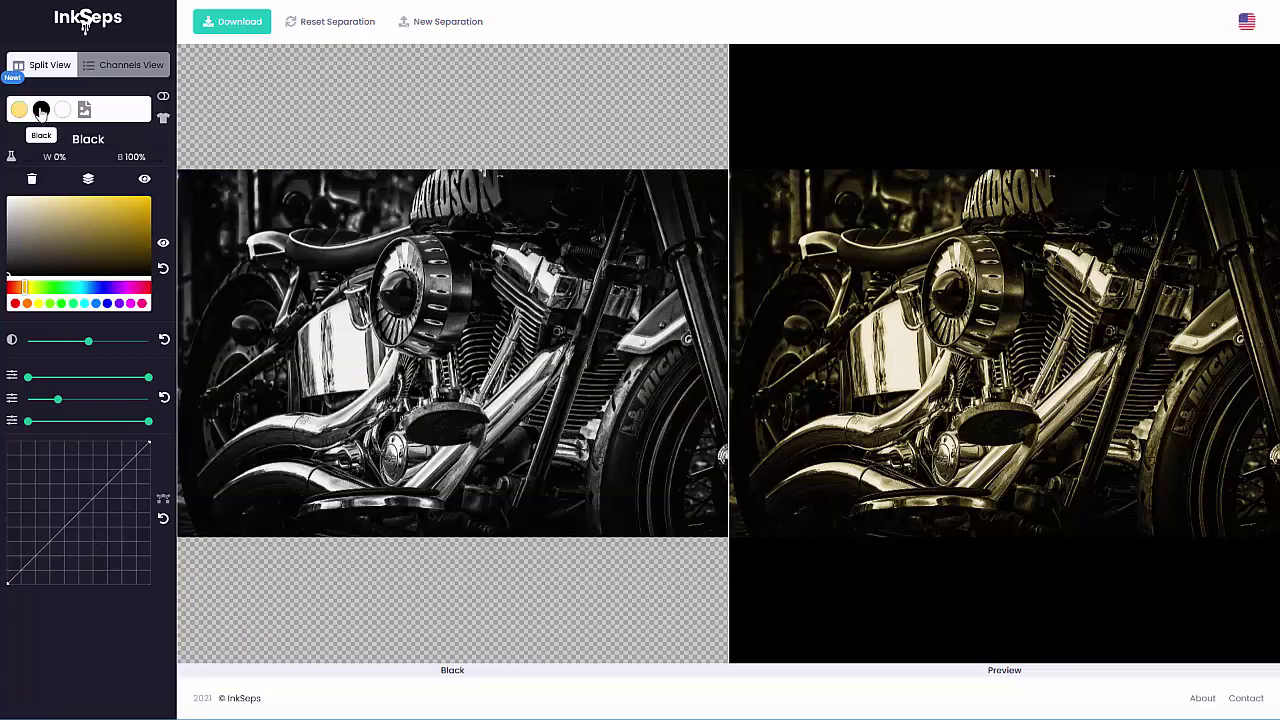
left_click(96, 303)
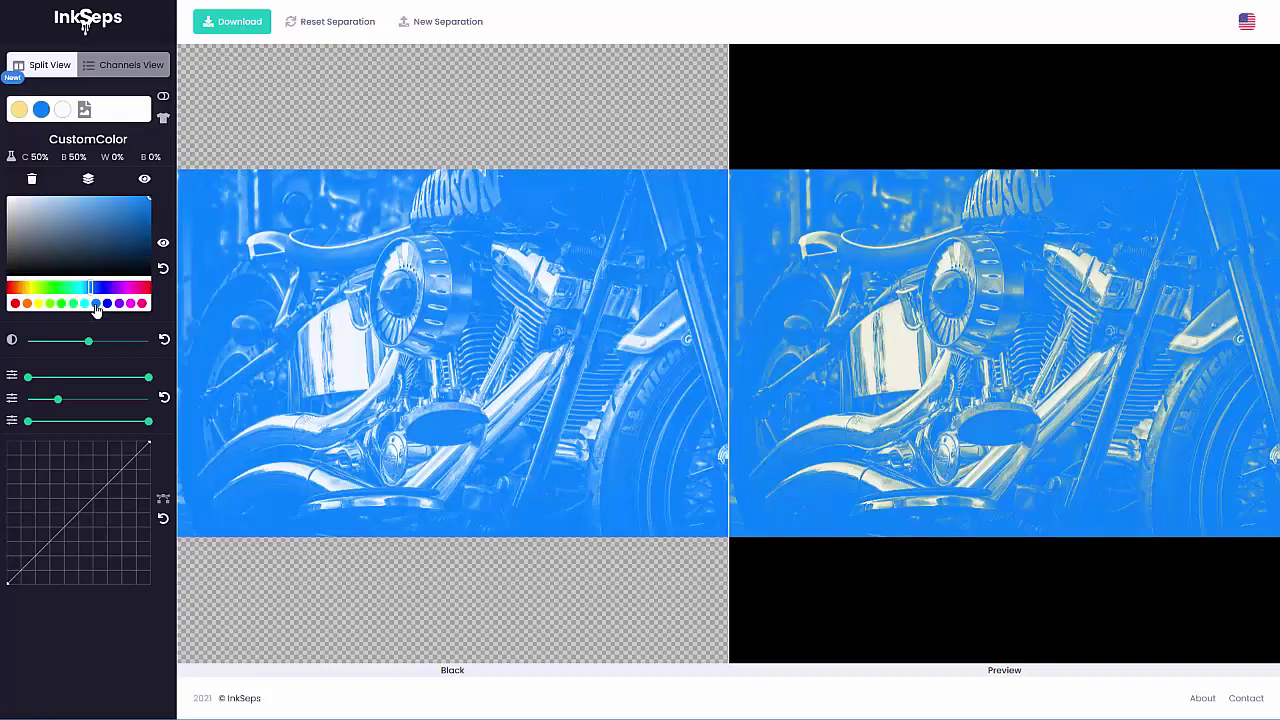
left_click(27, 304)
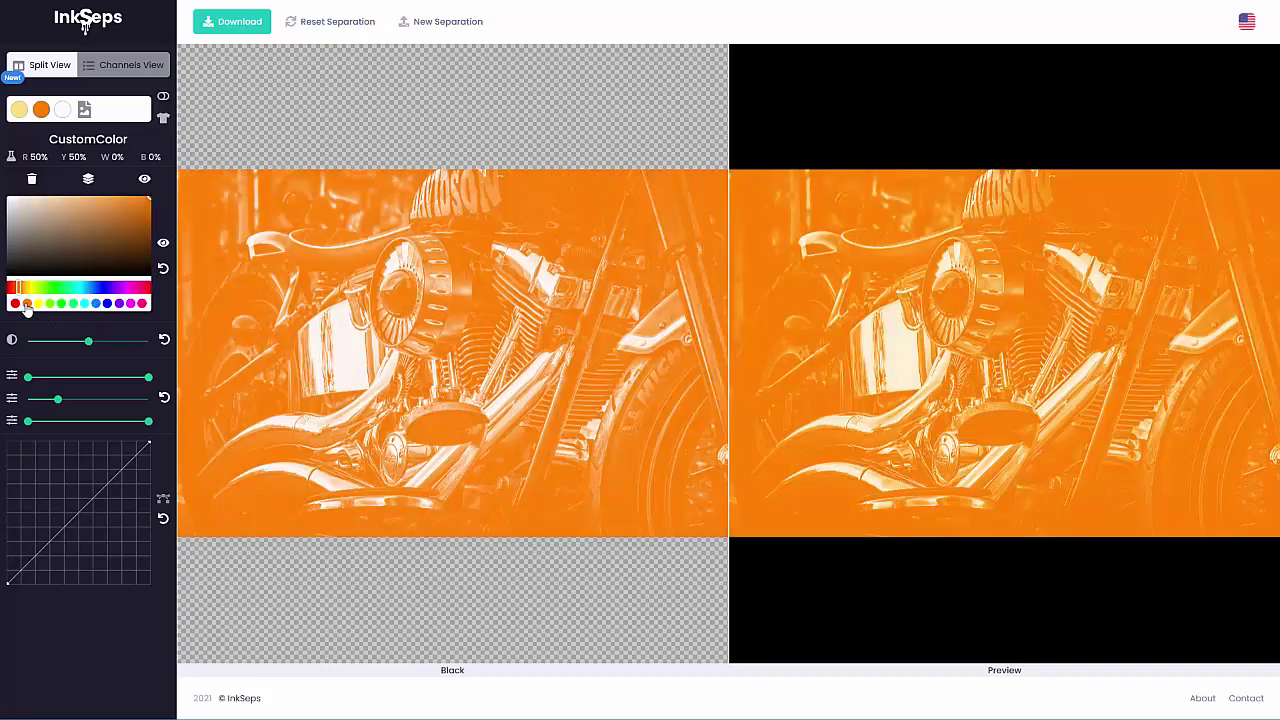
left_click(27, 240)
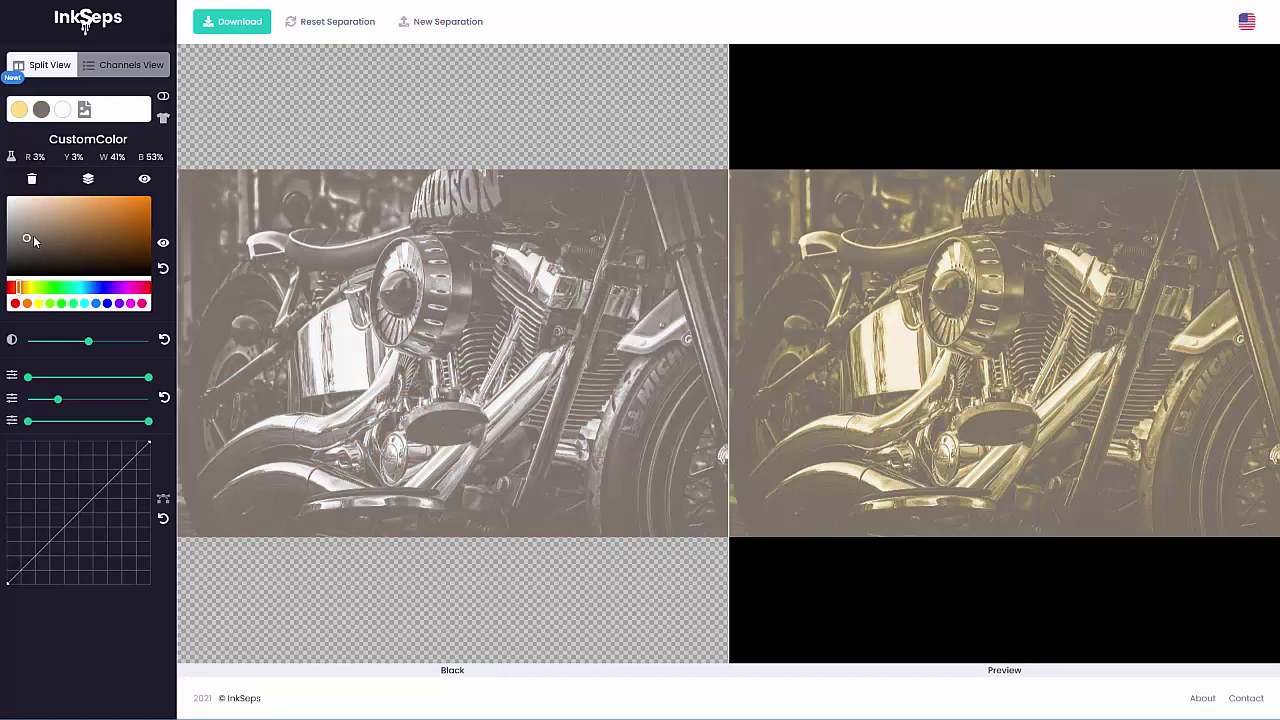
left_click(26, 240)
left_click_drag(26, 240, 26, 256)
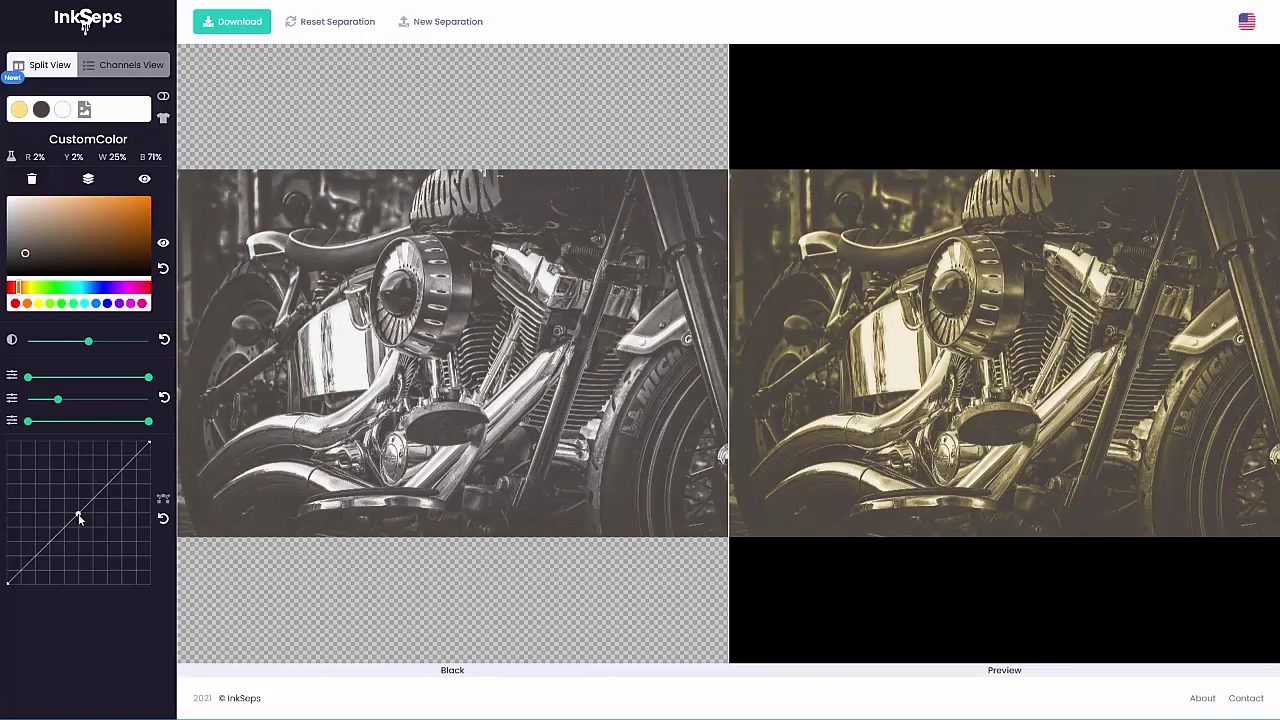
Step: Add a lifted midpoint to the Black curve and nudge the first slider slightly left
mouse_move(78, 513)
left_mouse_down()
mouse_move(70, 495)
mouse_move(91, 523)
mouse_move(75, 485)
mouse_move(90, 508)
left_mouse_up()
mouse_move(91, 345)
left_click_drag(90, 349, 85, 348)
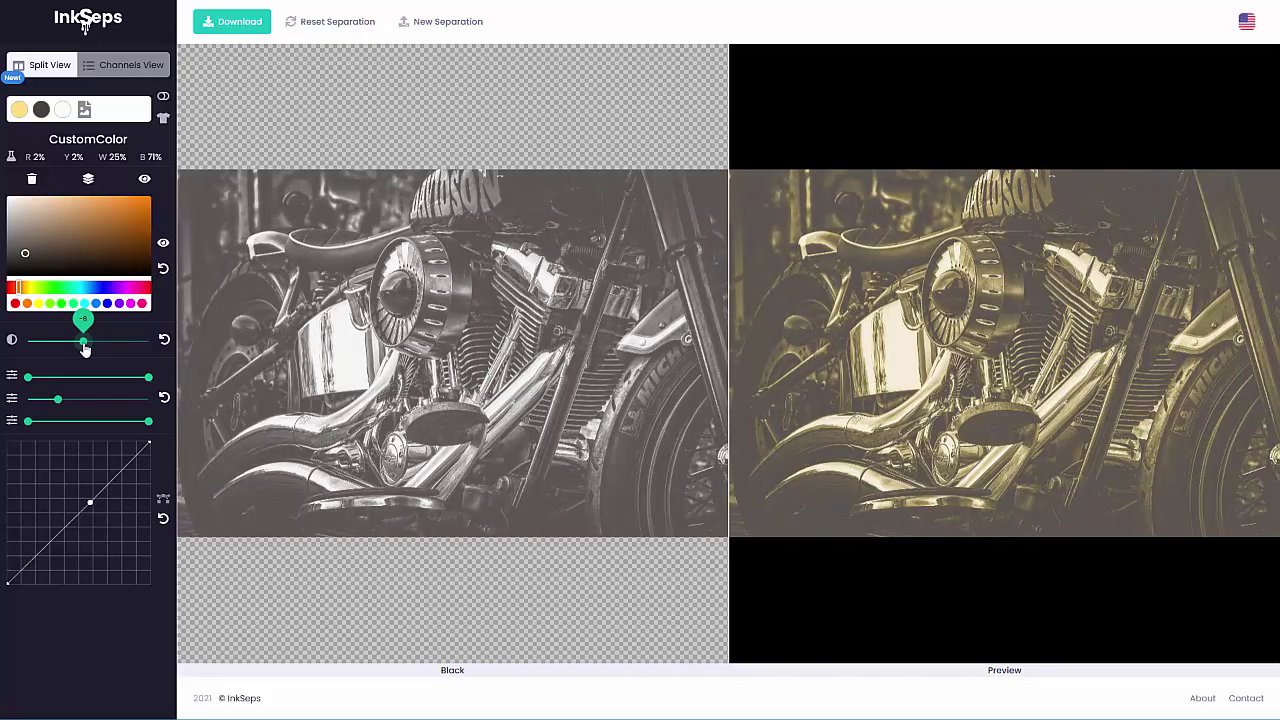